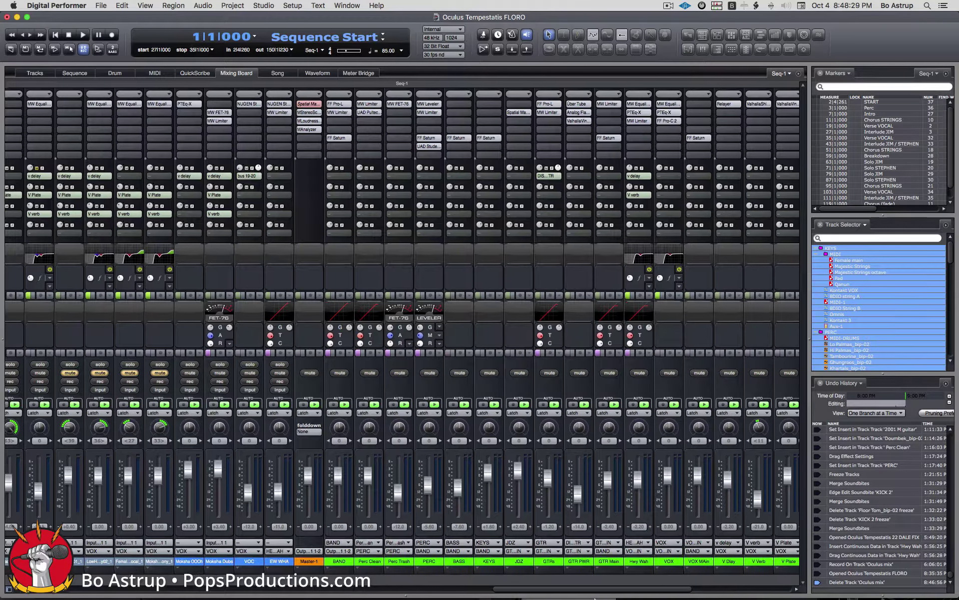
- Leave only the KICK 2 track soloed and inspect the Perc Clean MW Limiter and Pultec plus the Perc Trash MW FET-76
scroll(619, 598, "right", 2)
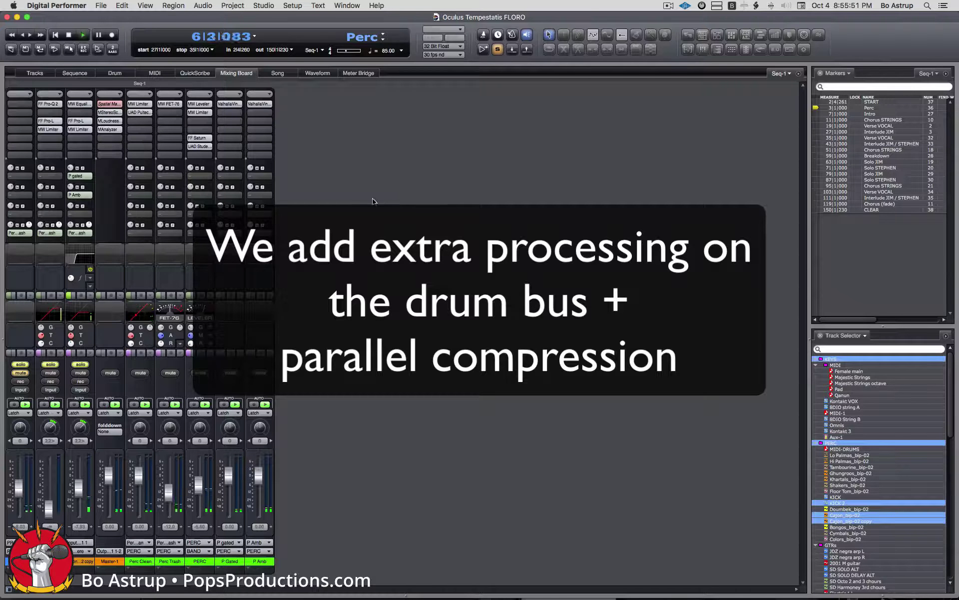
left_click(53, 366)
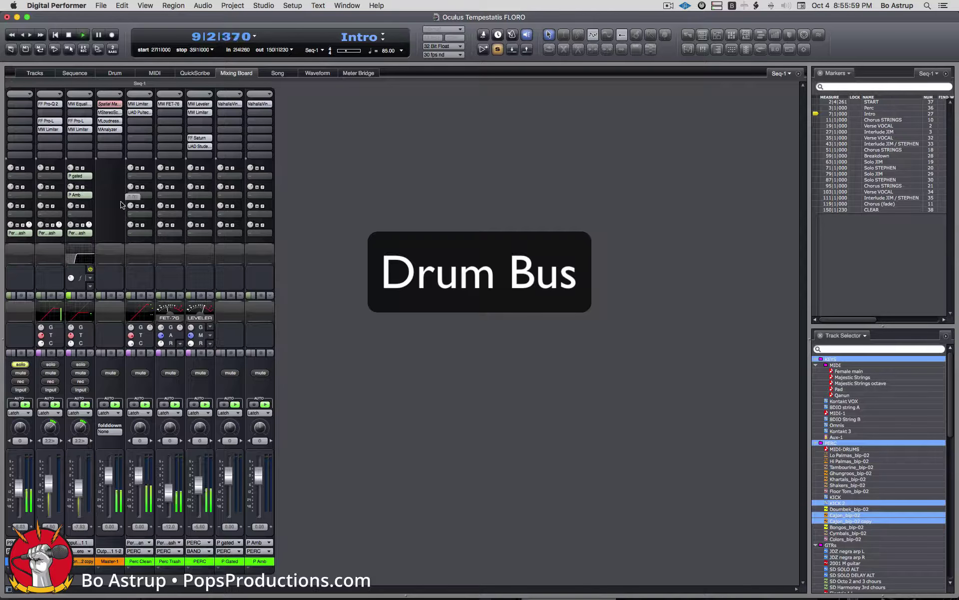
left_click(138, 105)
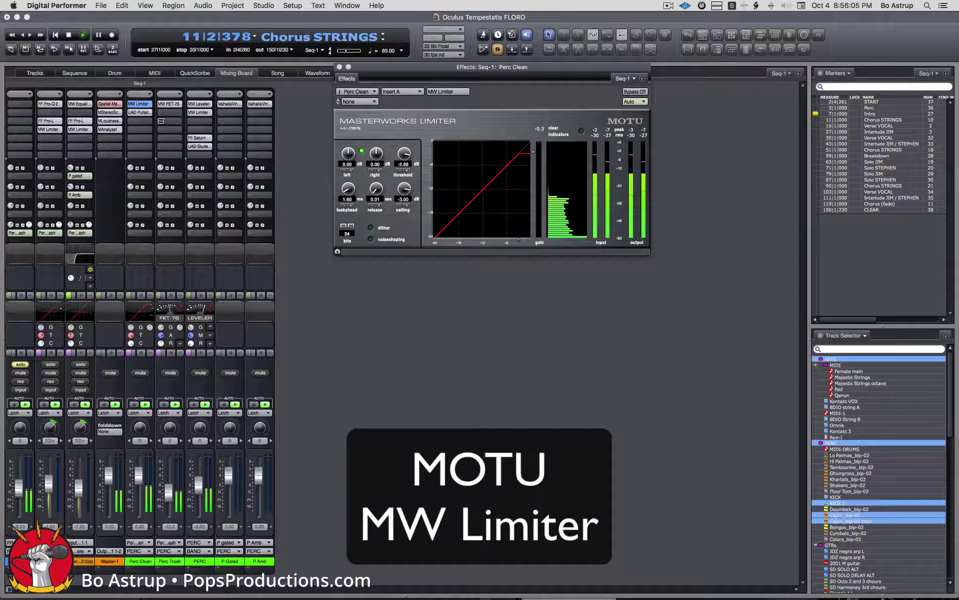
left_click(142, 113)
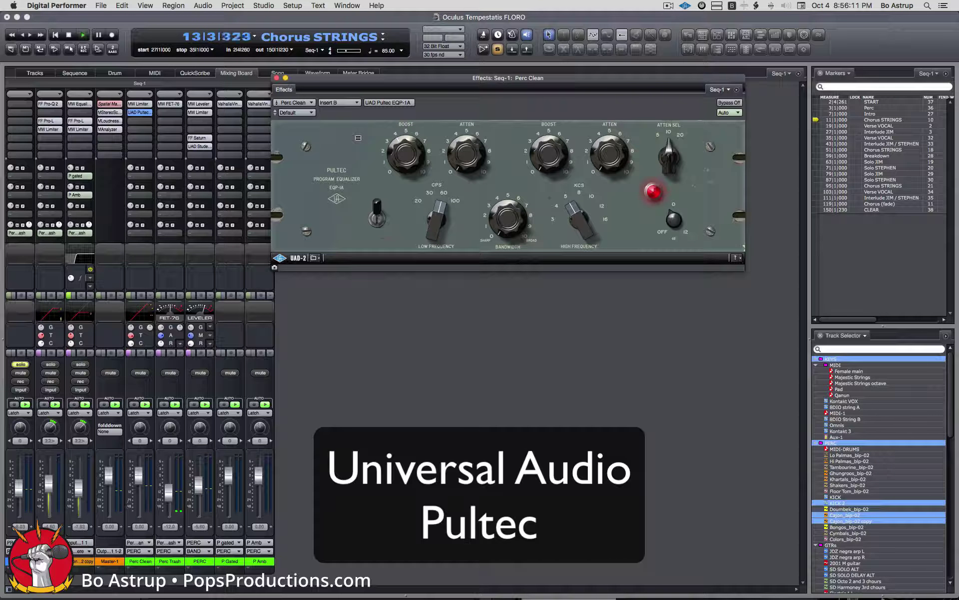
left_click(276, 78)
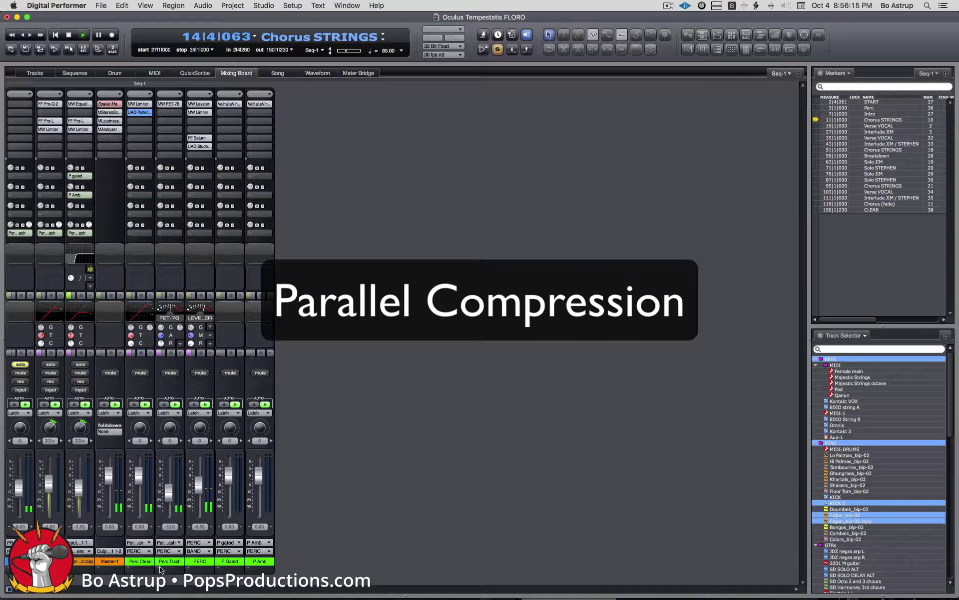
left_click(169, 104)
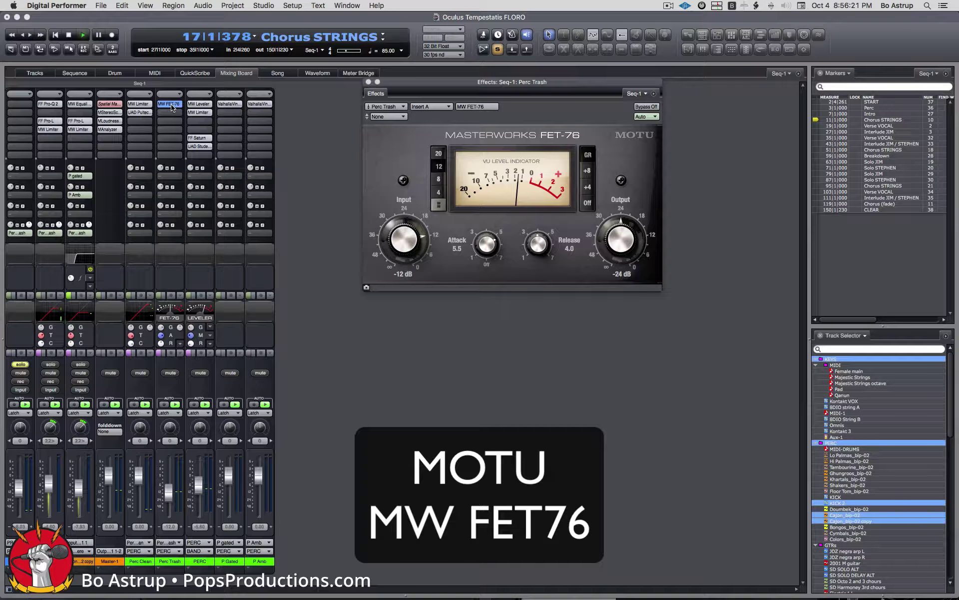
left_click(368, 82)
- Solo the Cajon_bip-02 track and its copy, and inspect the original's FabFilter Pro-Q 2, Pro-L and MW Limiter inserts
left_click(51, 364)
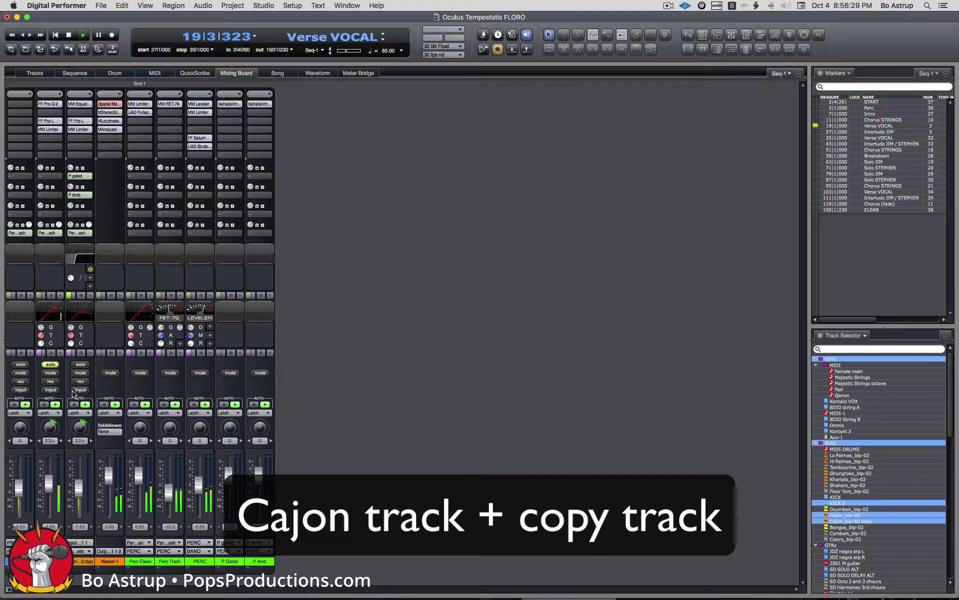
left_click(80, 364)
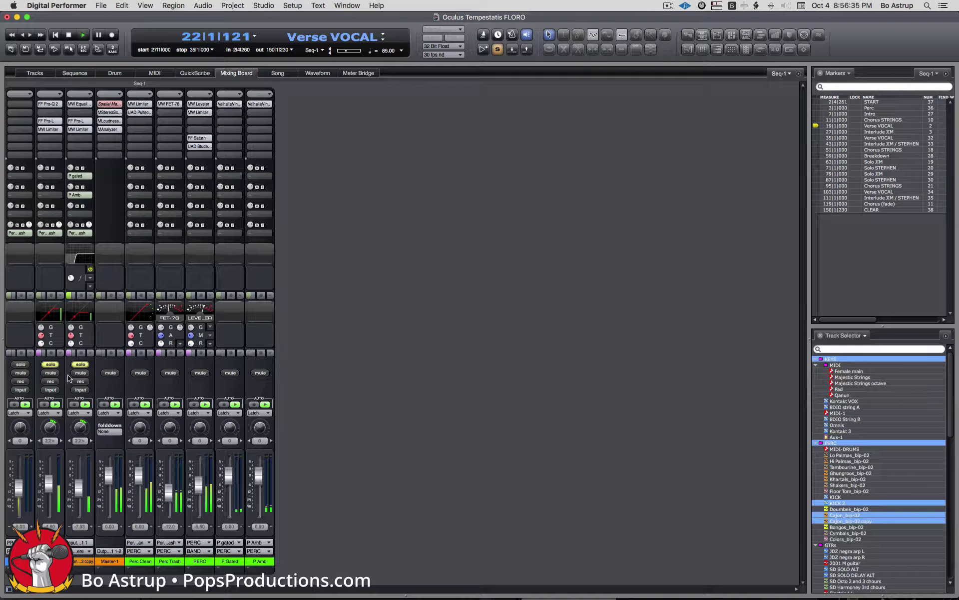
left_click(41, 104)
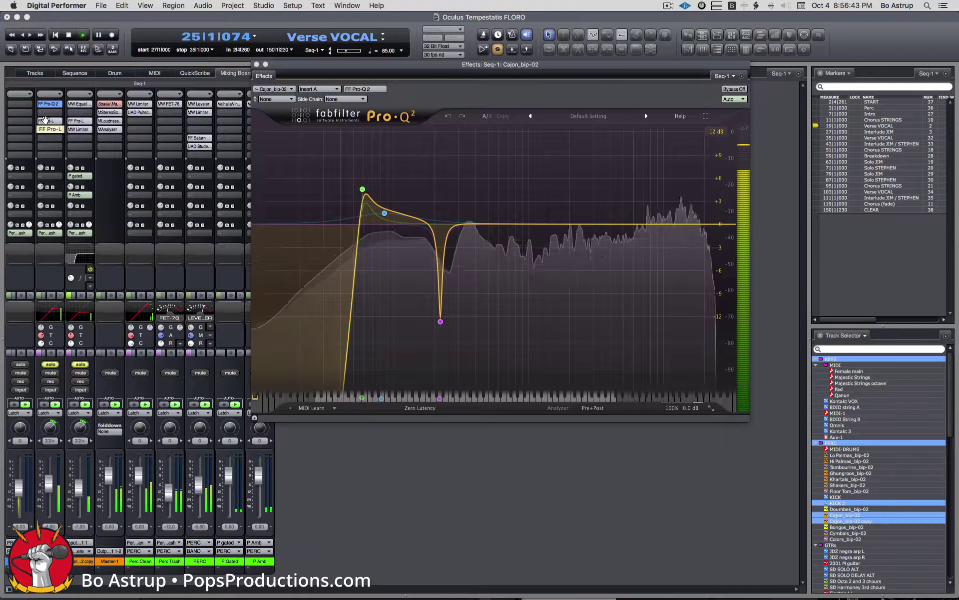
left_click(46, 121)
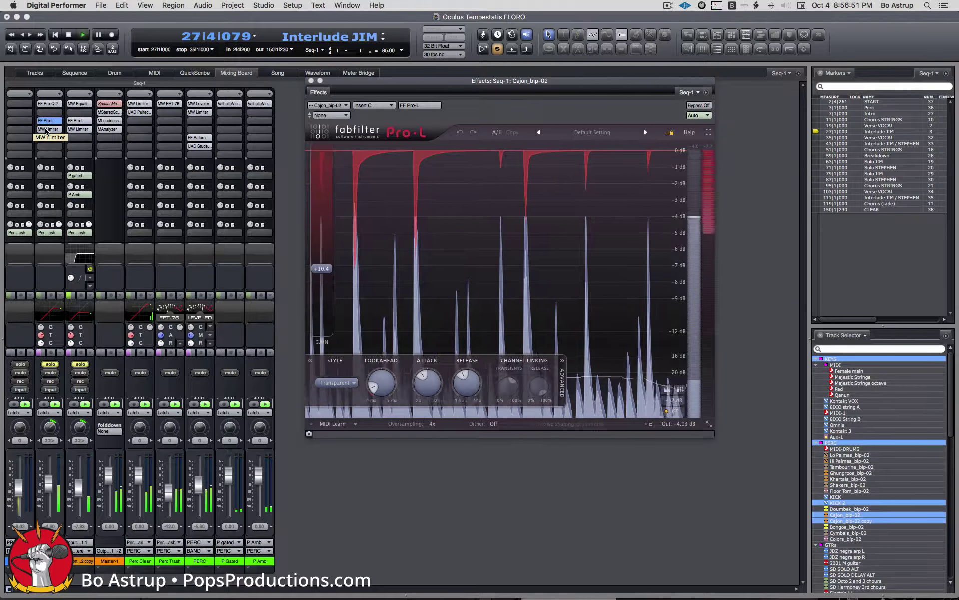
left_click(46, 130)
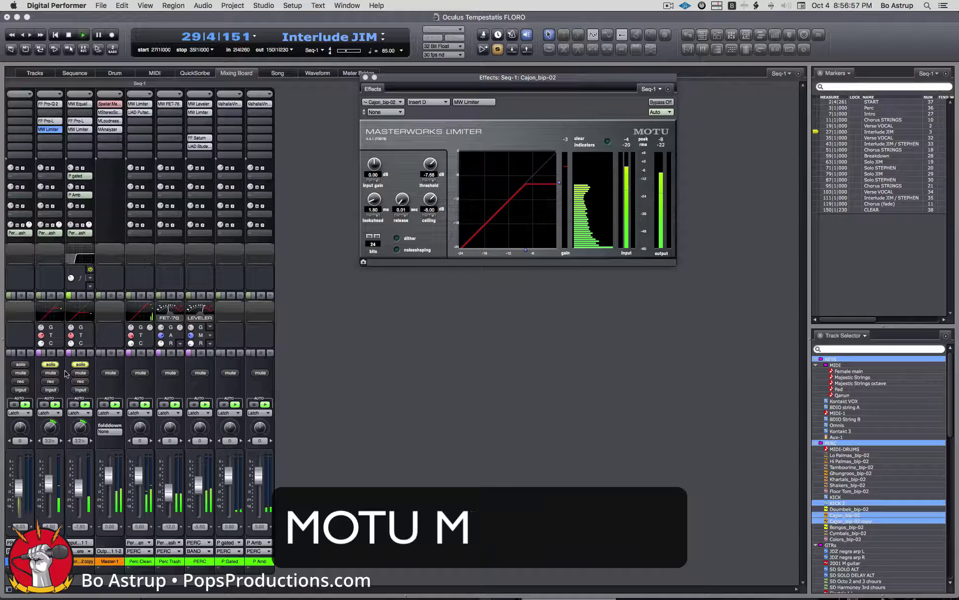
- Inspect the MW Equalizer, FabFilter Pro-L and MW Limiter inserts on the Cajon_bip-02 copy track
left_click(79, 104)
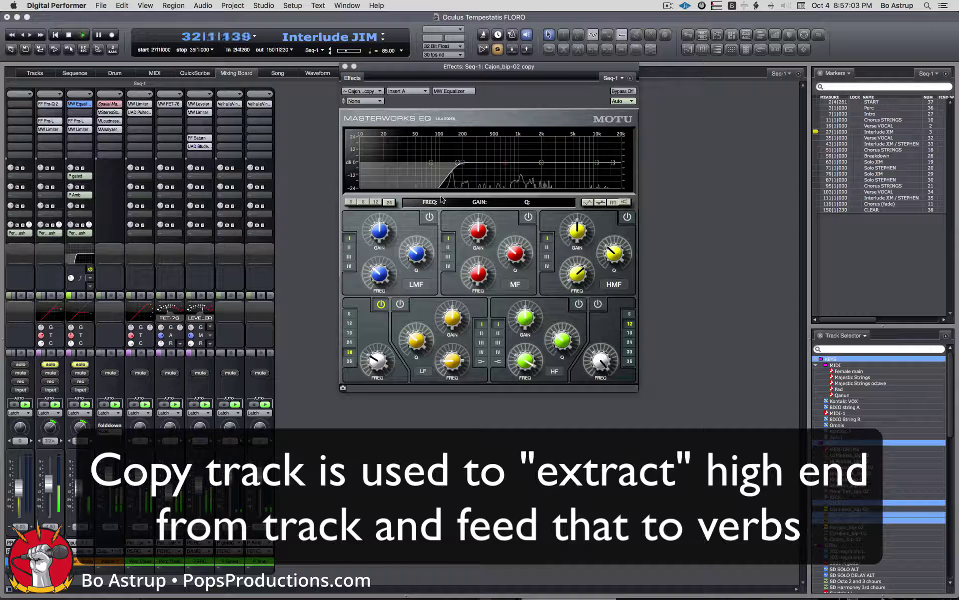
left_click(84, 122)
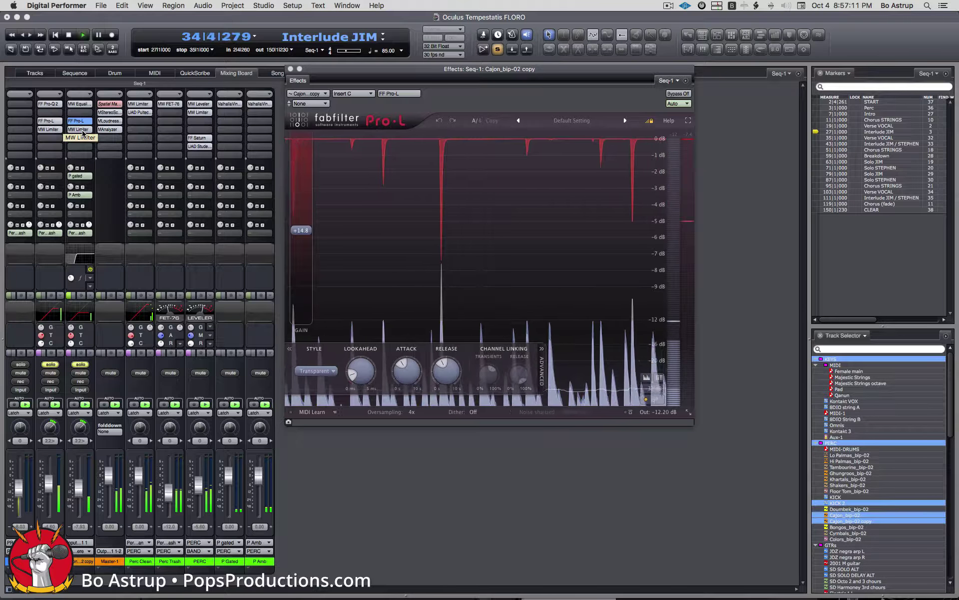
left_click(81, 130)
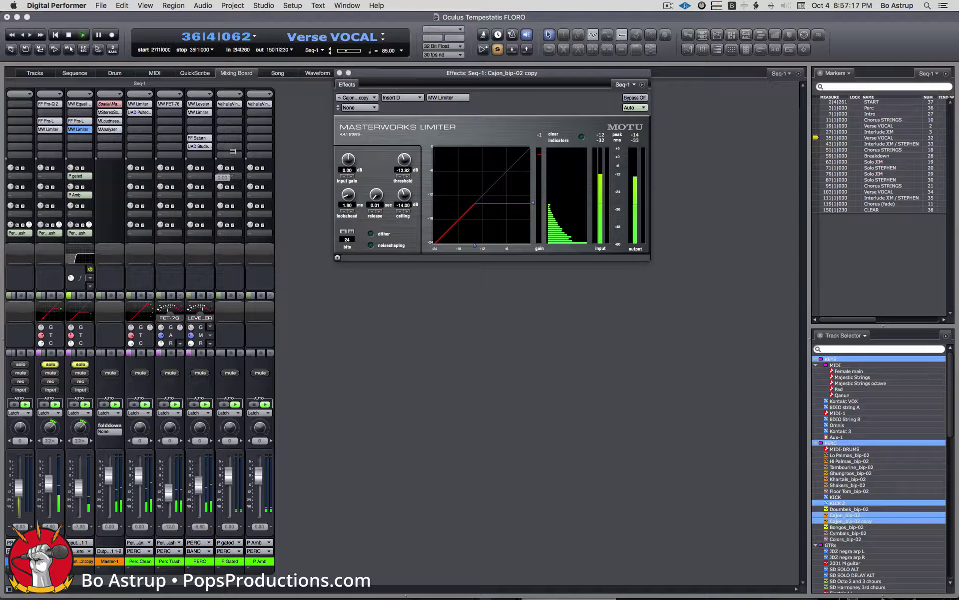
- Inspect the ValhallaVintageVerb settings on the P Gated and P Amb reverb auxes
left_click(229, 105)
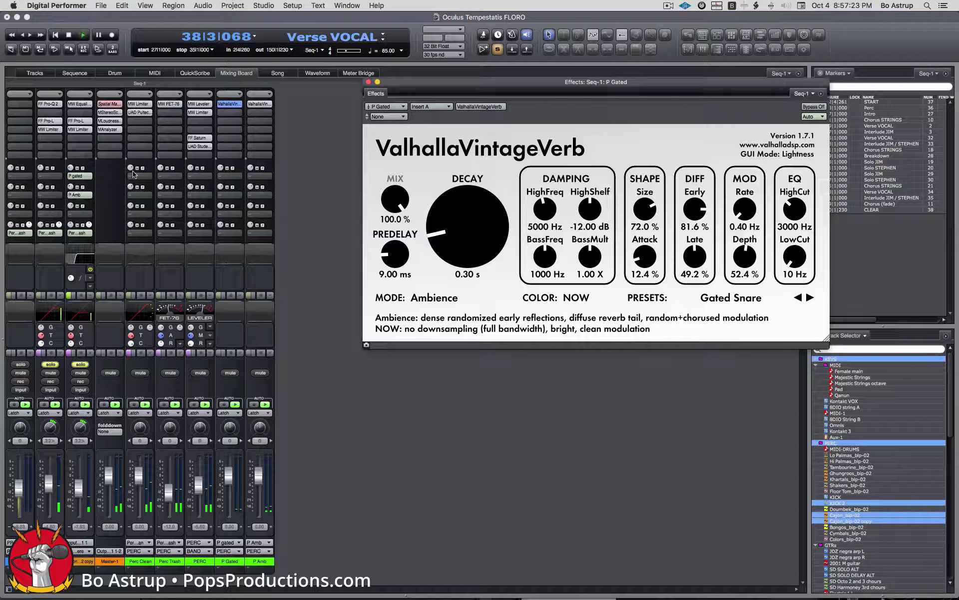
left_click(253, 106)
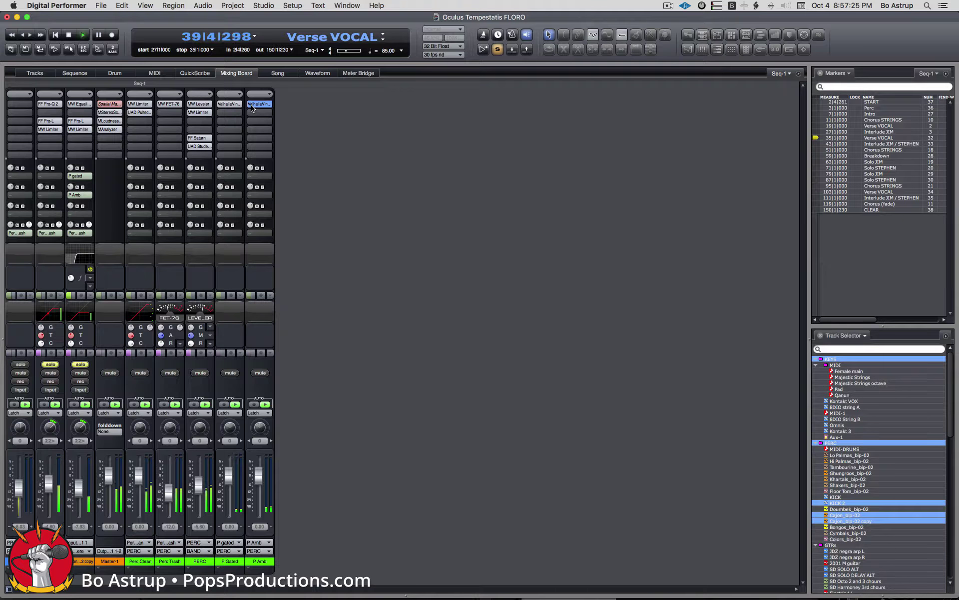
left_click(252, 106)
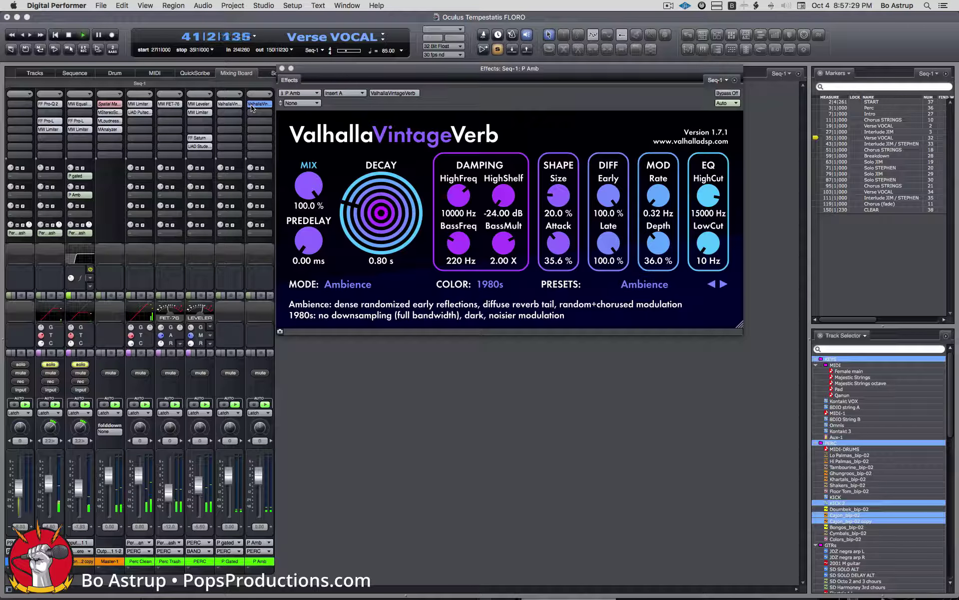
left_click(74, 314)
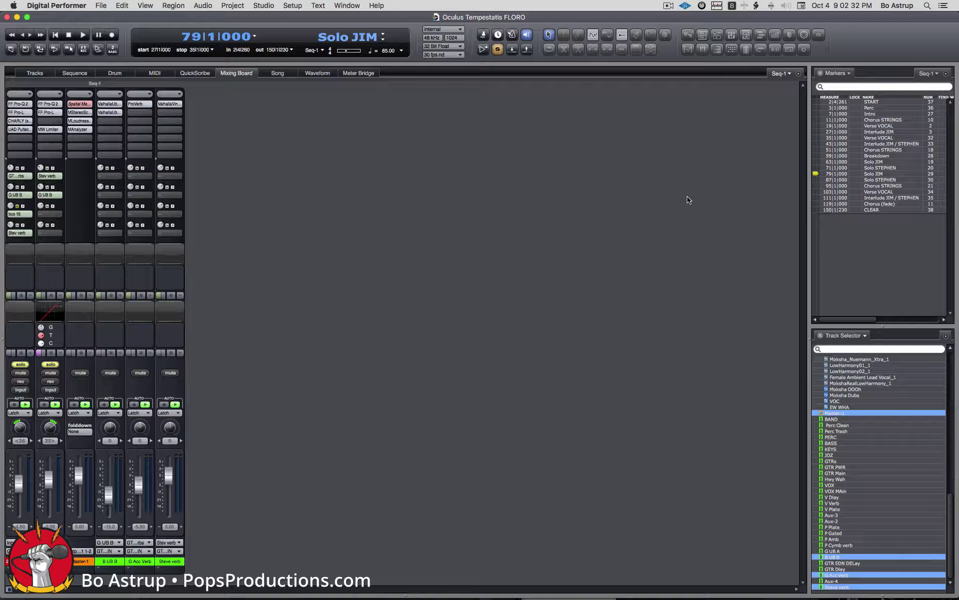
- Play the solo from measure 79 while inspecting the 2001 M guitar's Pro-Q 2, Pro-L, CHARLY and Pultec inserts, and stop playback
key("space")
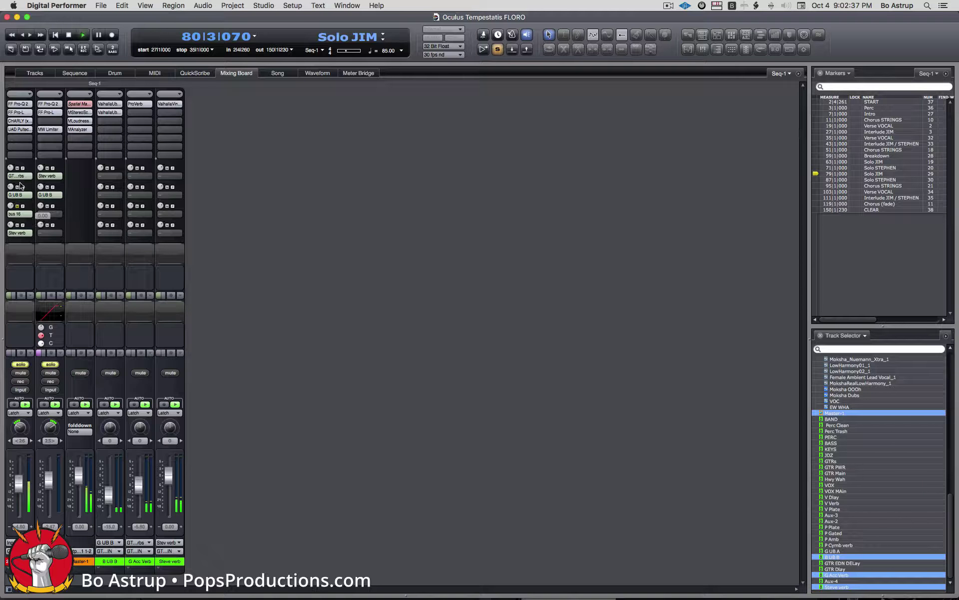
left_click(19, 106)
left_click_drag(468, 237, 304, 70)
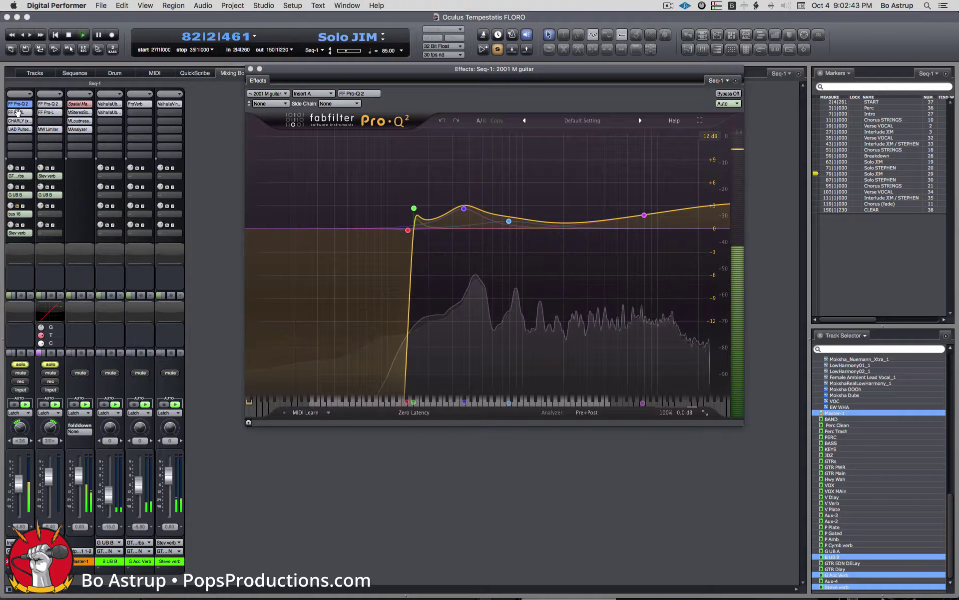
double_click(18, 113)
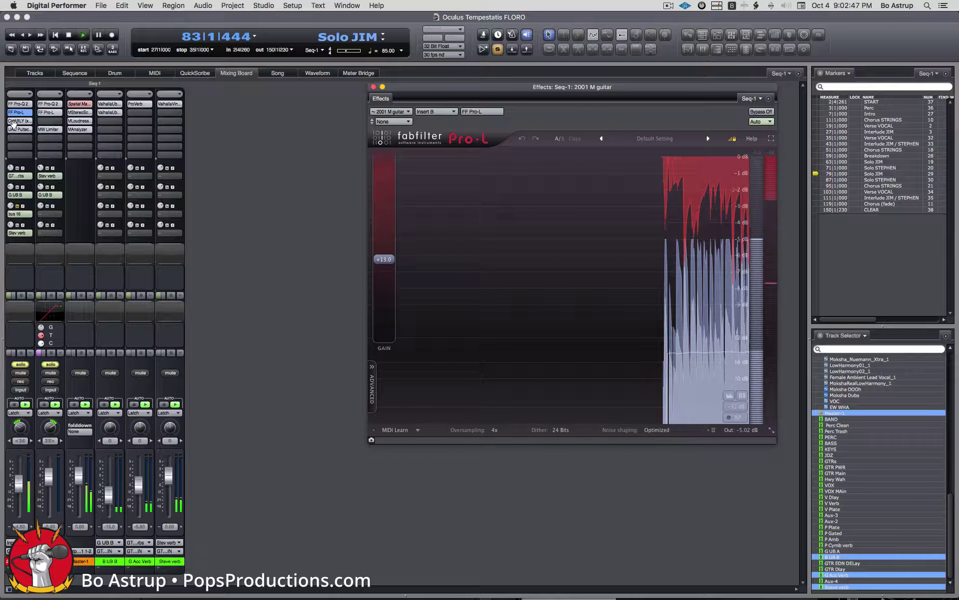
double_click(15, 121)
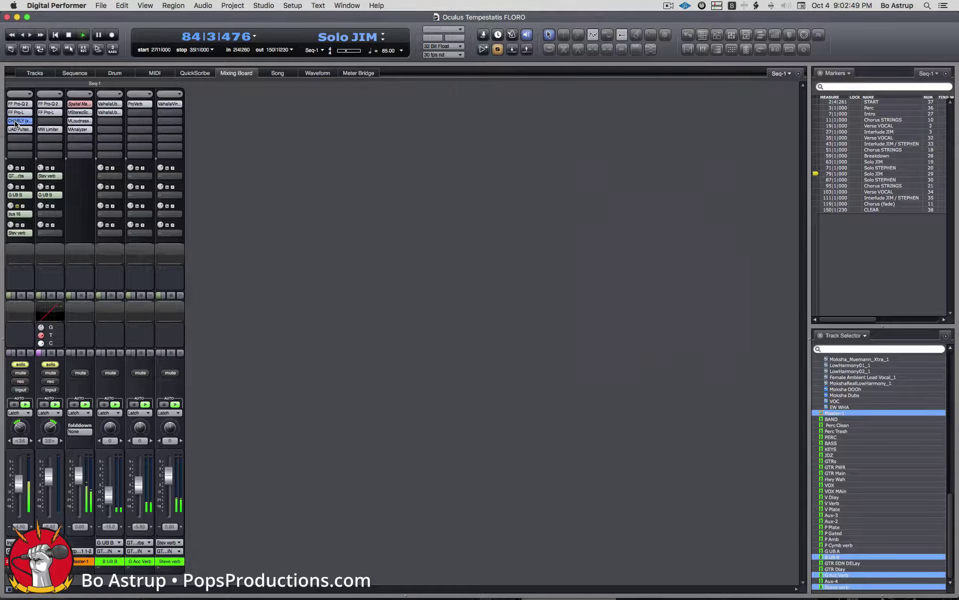
left_click_drag(544, 396, 343, 86)
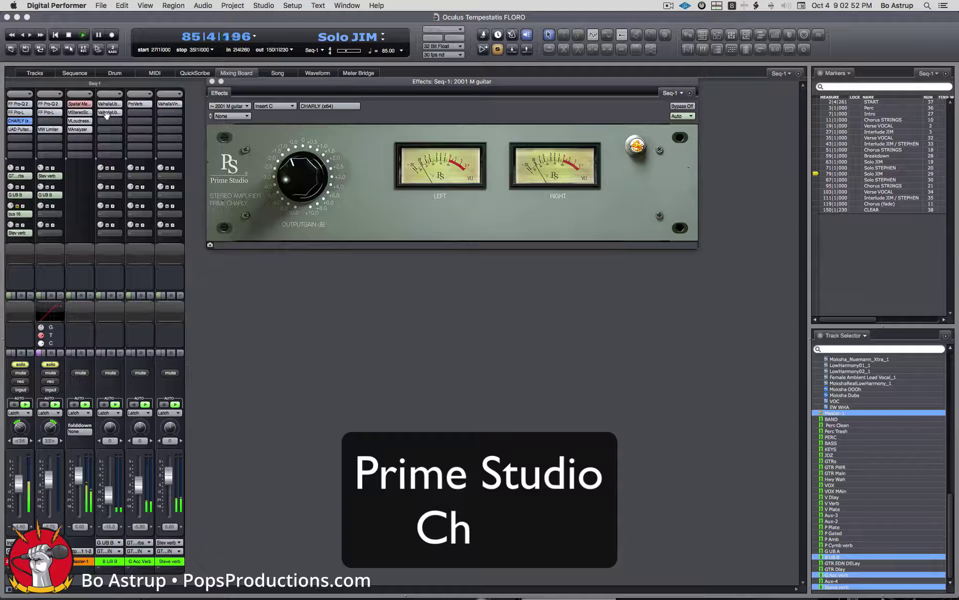
double_click(17, 130)
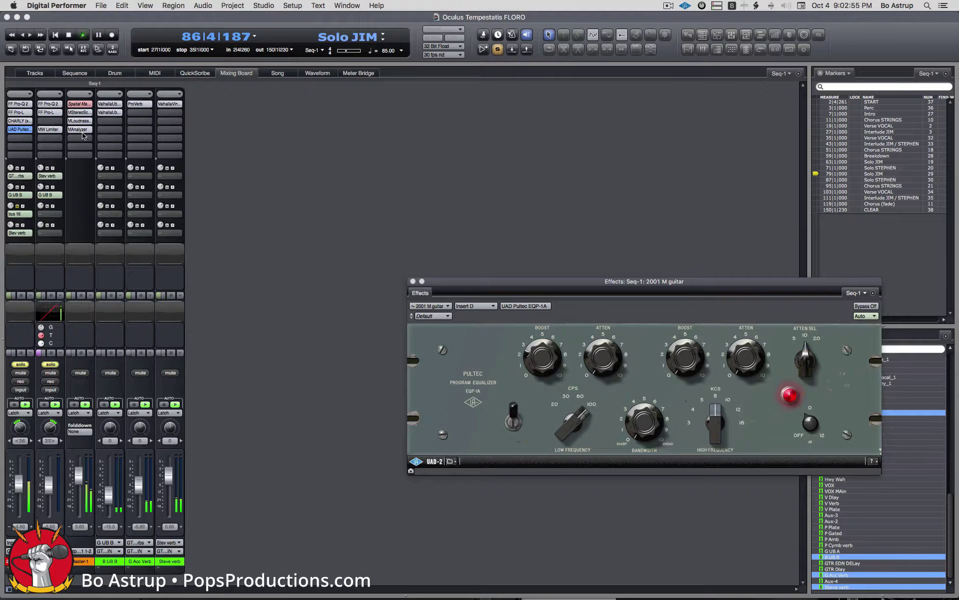
left_click_drag(500, 281, 353, 88)
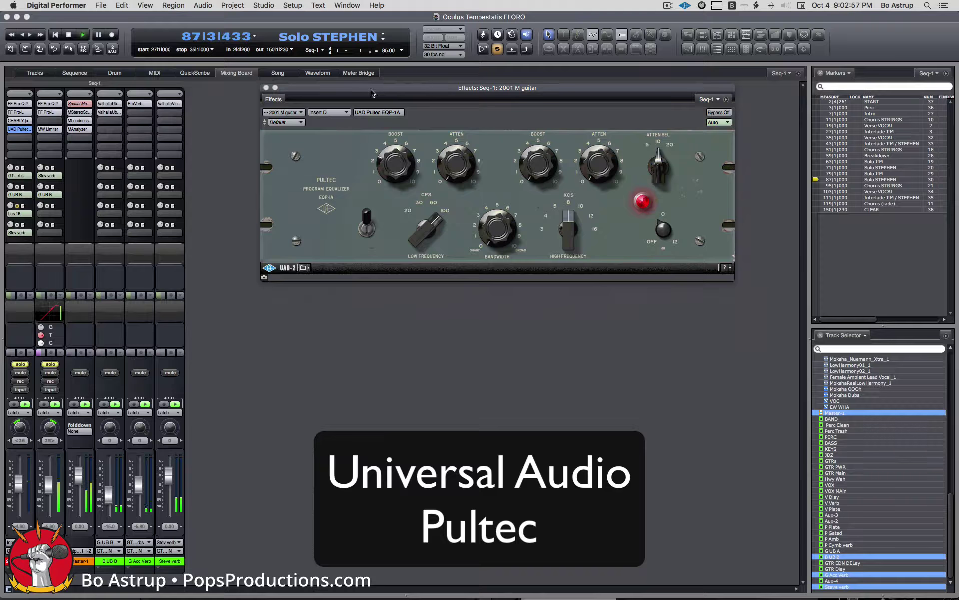
key("super+w")
key("space")
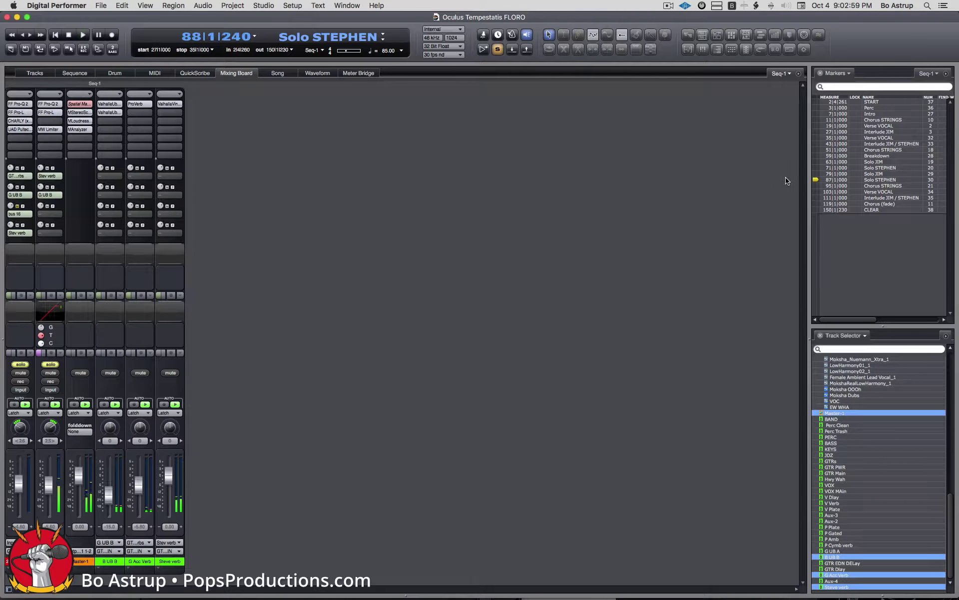
- Cue the sequence back to the marker at measure 79 and start playback
left_click(816, 181)
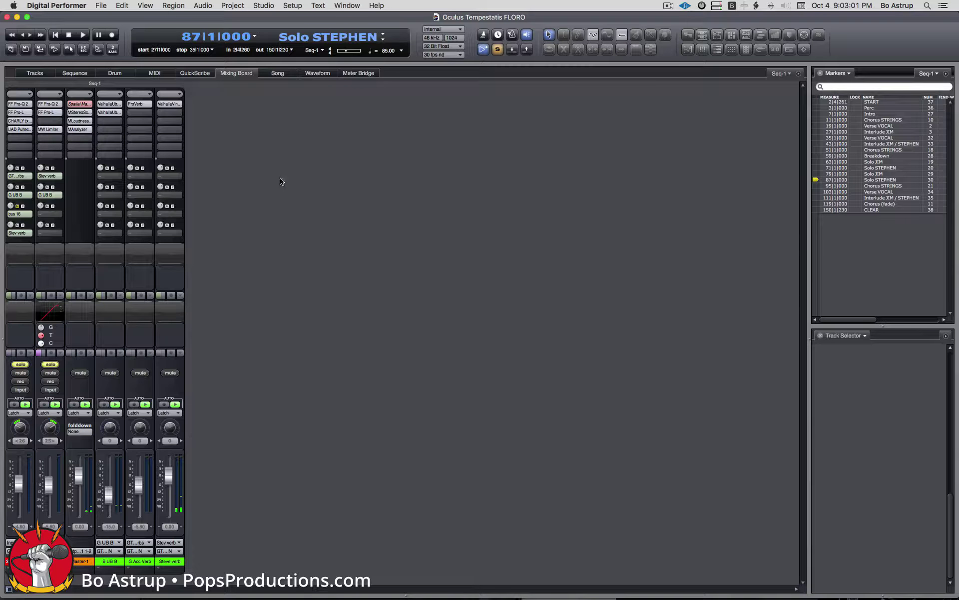
left_click(815, 173)
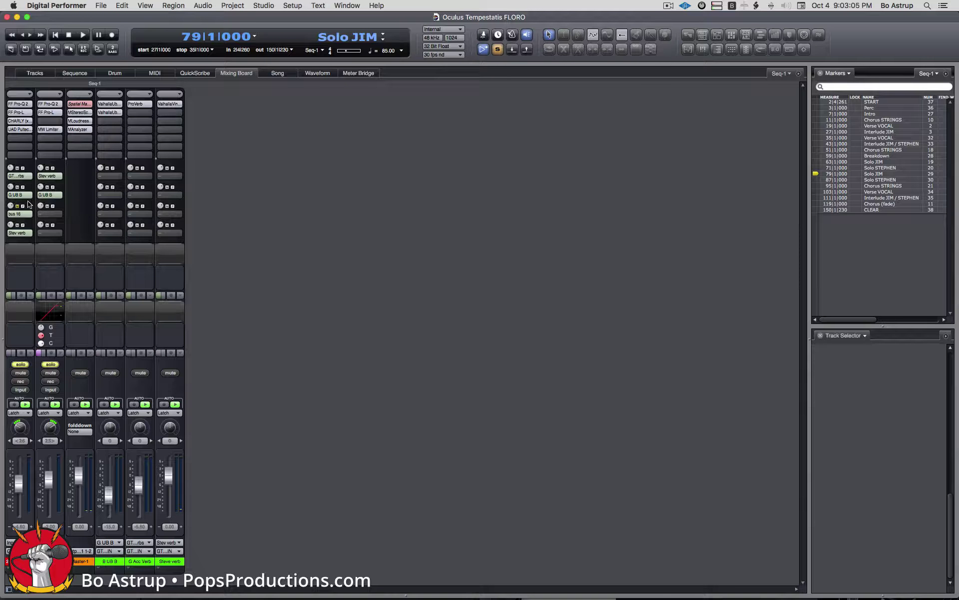
key("space")
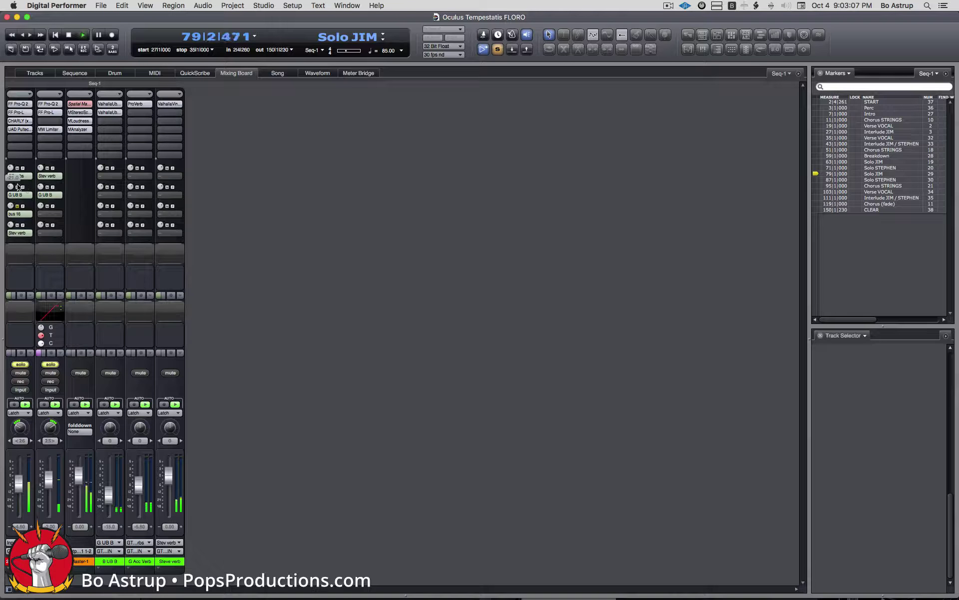
- Display the two ValhallaÜberMod inserts of the B UB B aux side by side, compare their settings, and close both windows
left_click(109, 103)
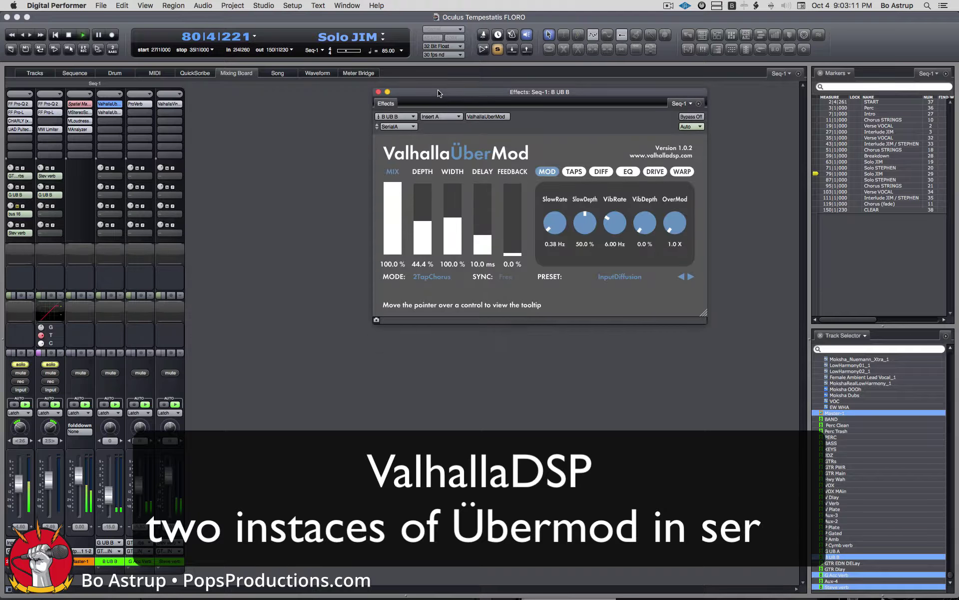
left_click_drag(438, 94, 80, 157)
left_click(342, 169)
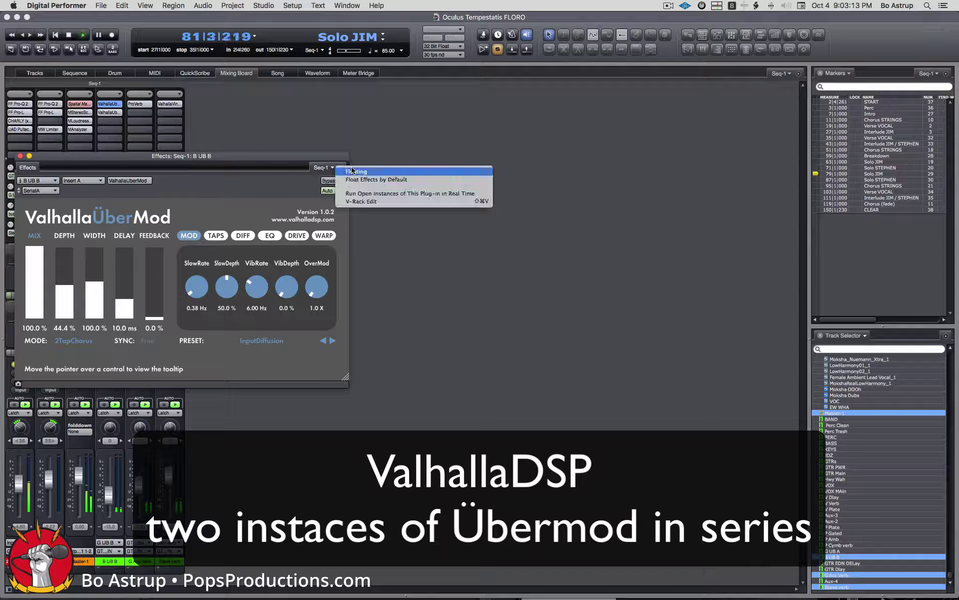
left_click(351, 170)
double_click(115, 112)
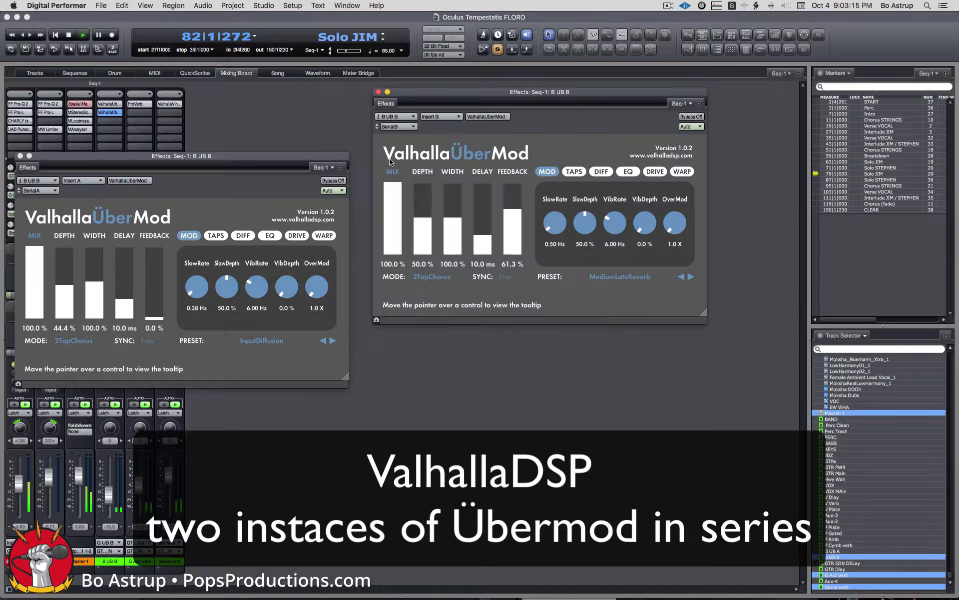
left_click_drag(430, 95, 405, 159)
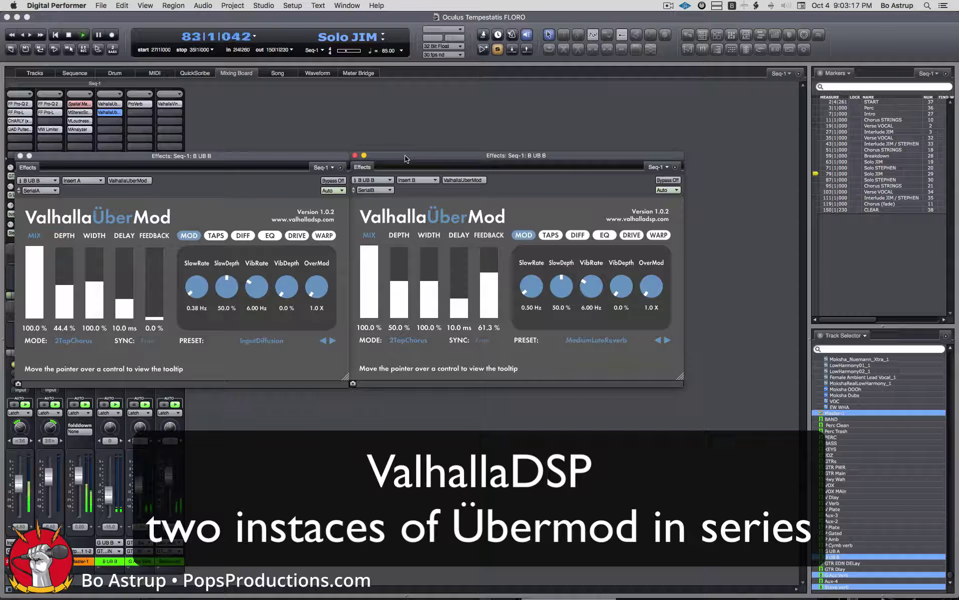
left_click(355, 156)
left_click(341, 167)
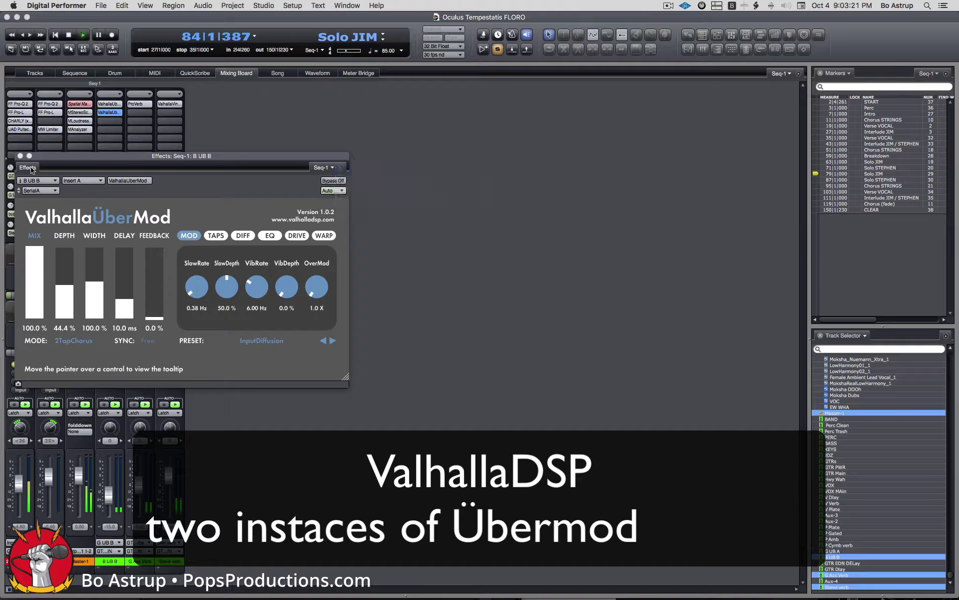
left_click(20, 155)
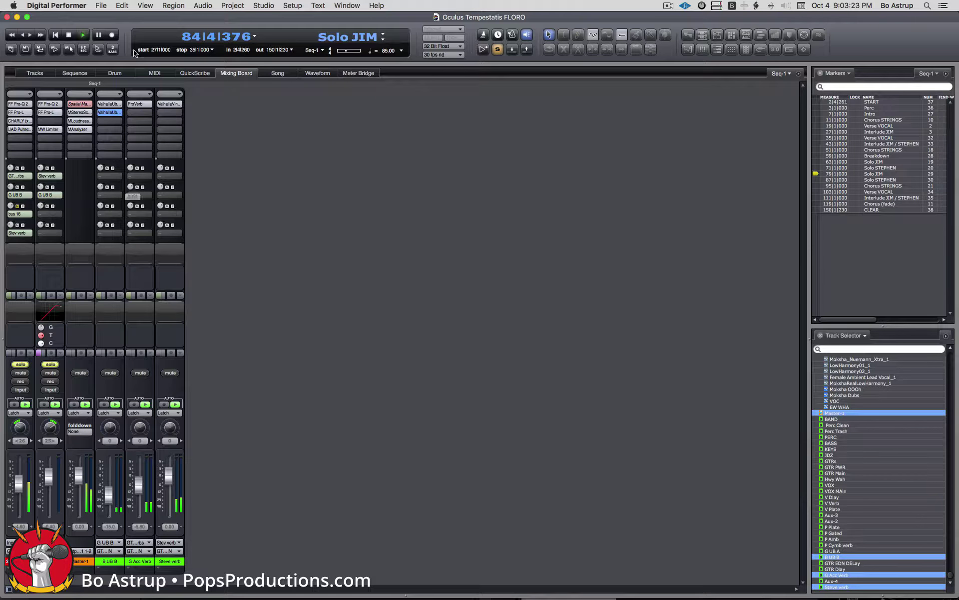
- Inspect the ProVerb settings on the G Acc Verb aux, close the window and restart playback from the measure 79 marker
left_click(137, 104)
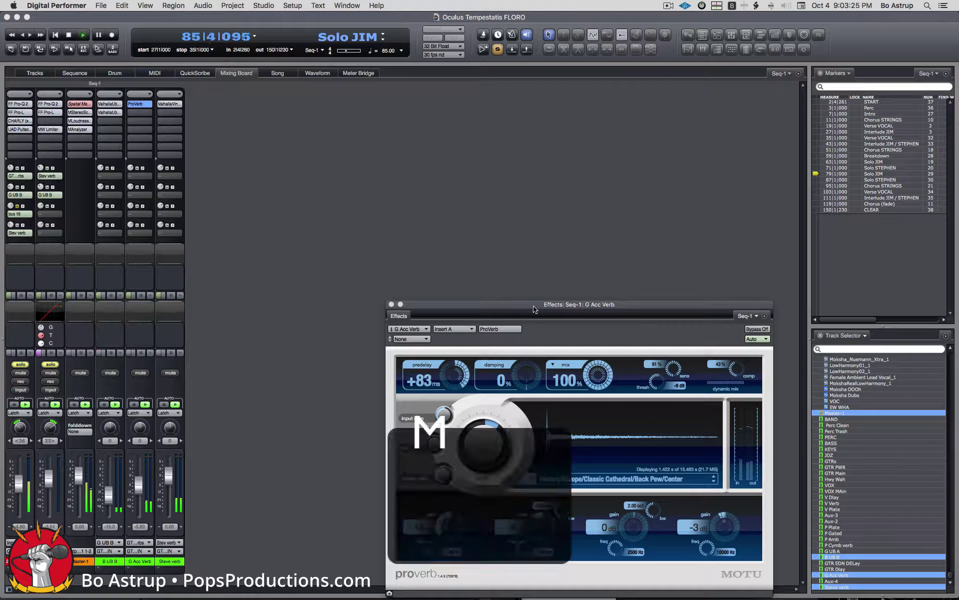
left_click_drag(532, 306, 412, 87)
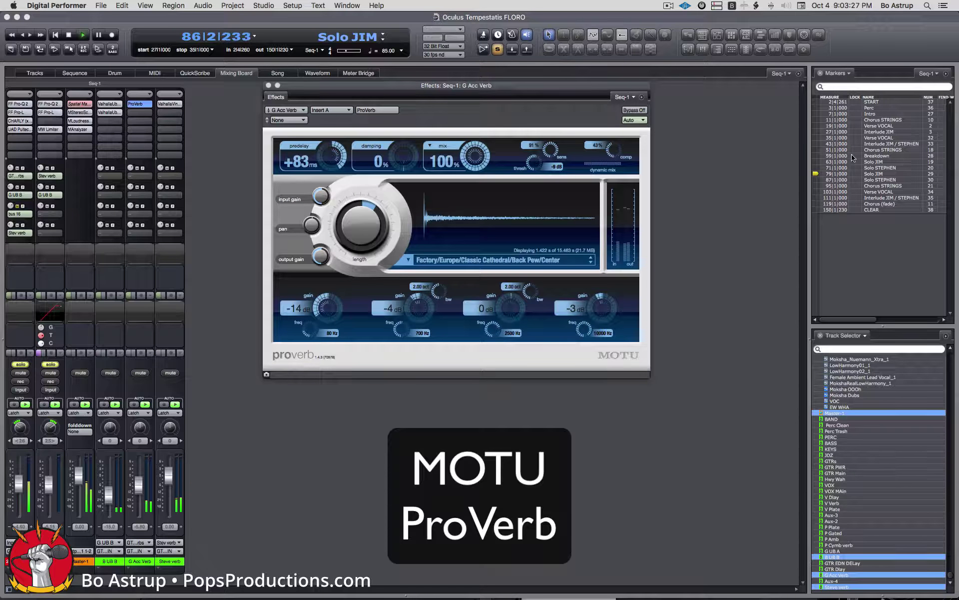
left_click(816, 175)
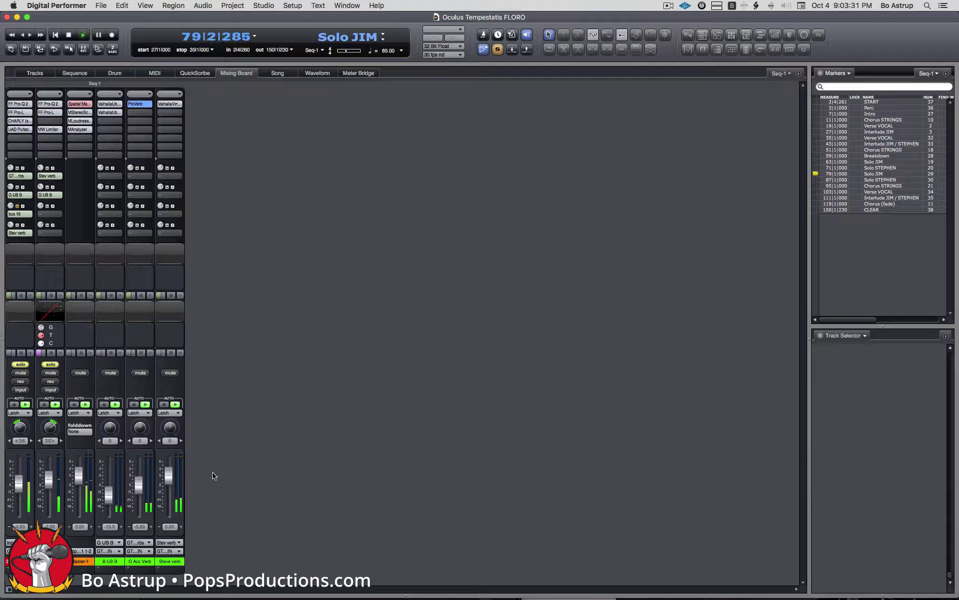
- Inspect the ValhallaVintageVerb settings on the reverb aux next to G Acc Verb during playback, and close its window
left_click(166, 103)
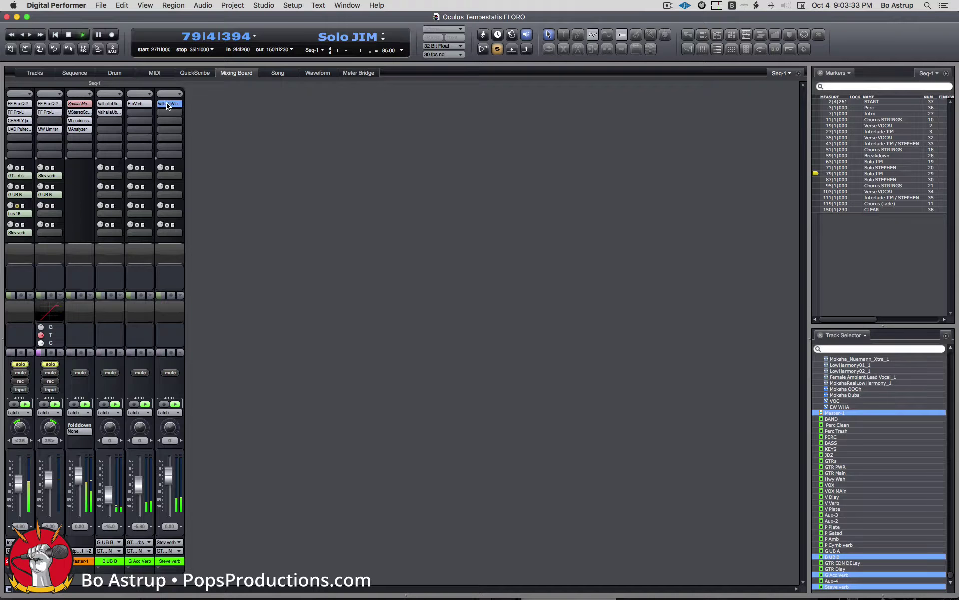
left_click_drag(349, 166, 592, 83)
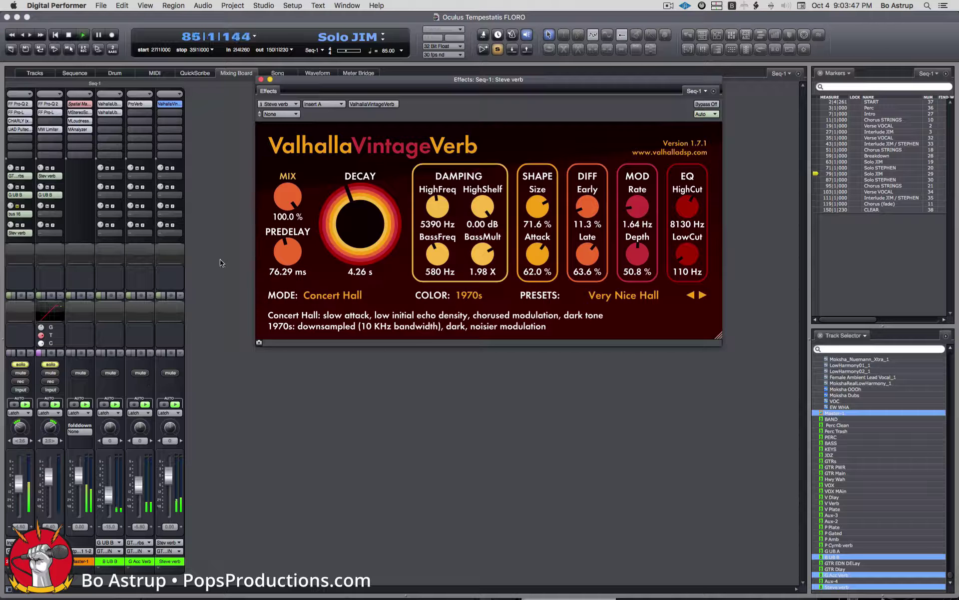
left_click(261, 80)
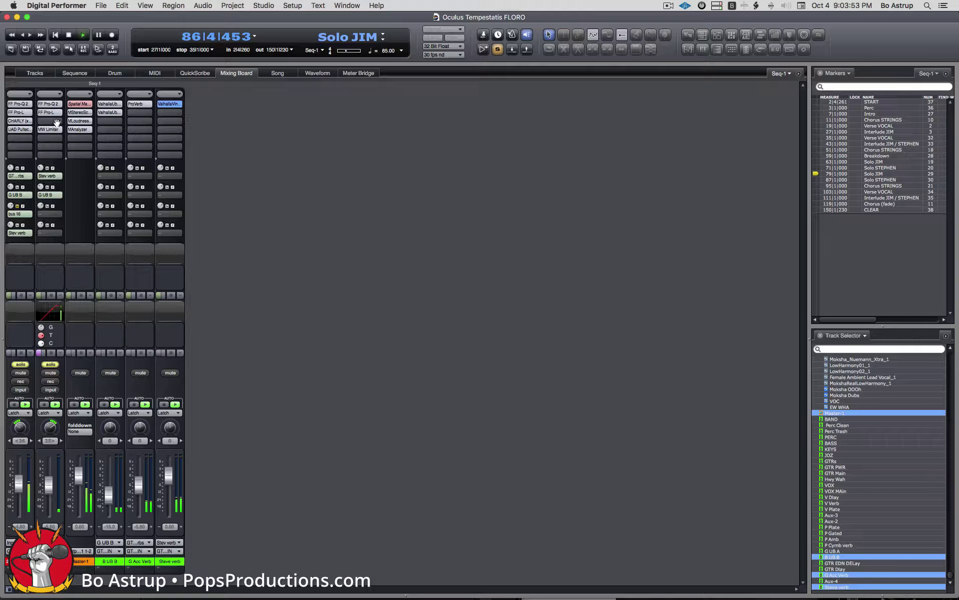
- Inspect the SD SOLO ALT track's Pro-Q 2, Pro-L and MasterWorks Limiter inserts during its solo
left_click(48, 102)
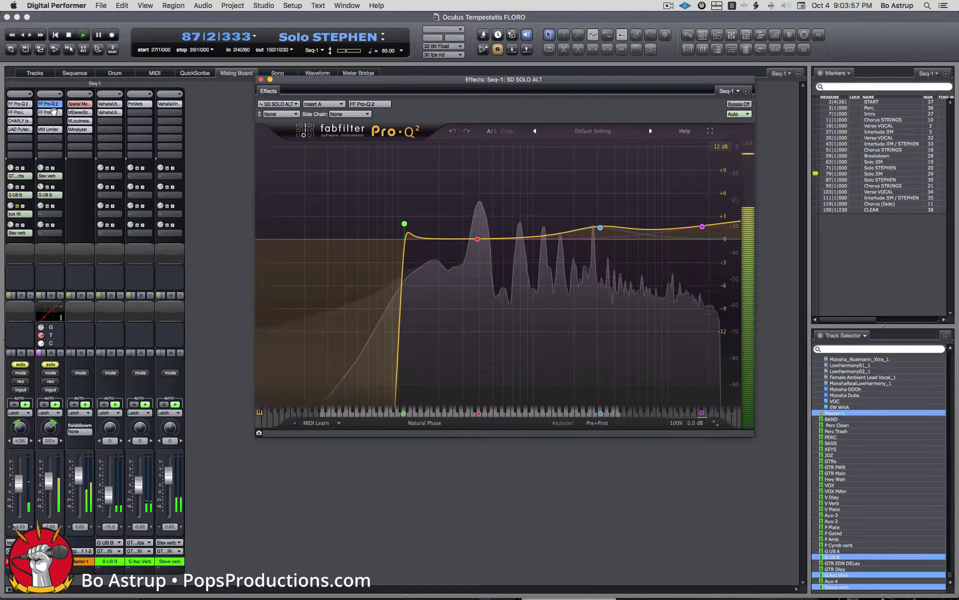
left_click(50, 112)
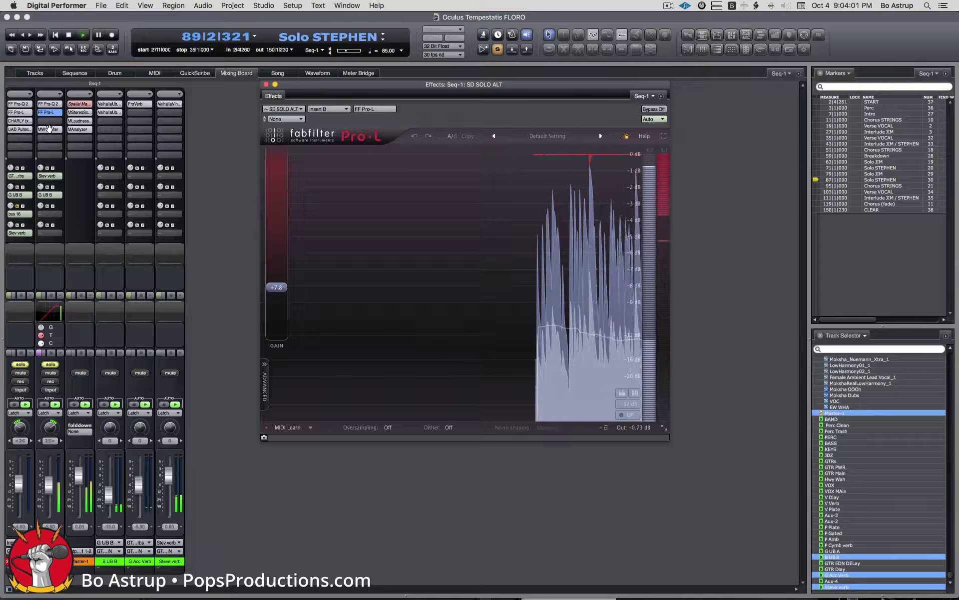
left_click(49, 129)
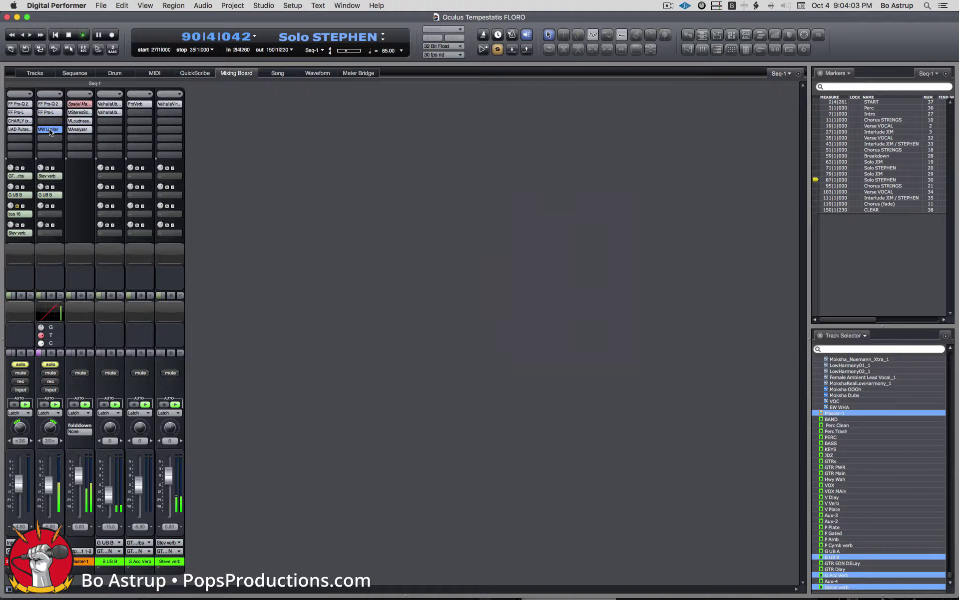
left_click_drag(346, 293, 333, 97)
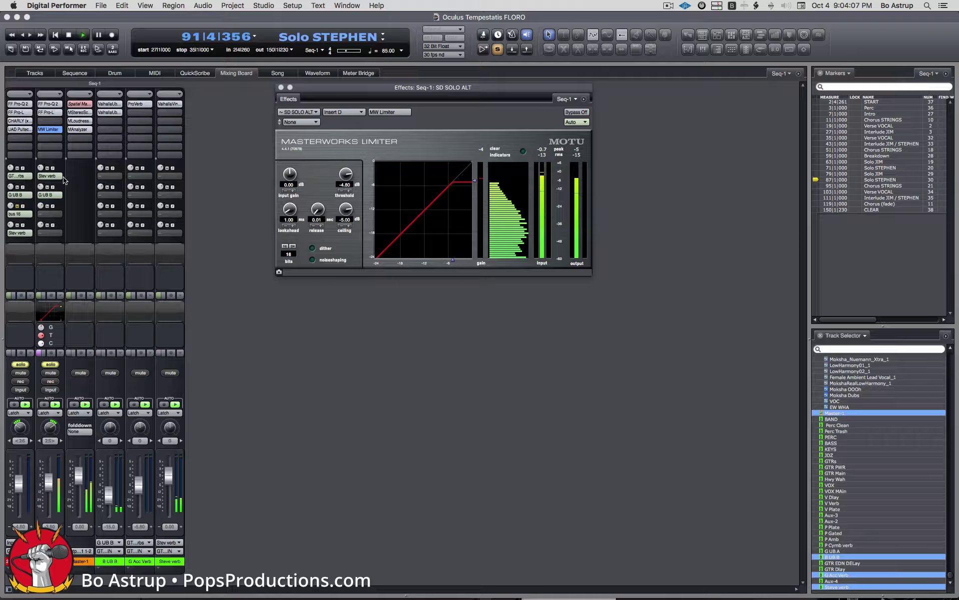
- Recheck the reverb aux used by SD SOLO ALT and both ValhallaÜberMod inserts on the B UB B aux
left_click(168, 104)
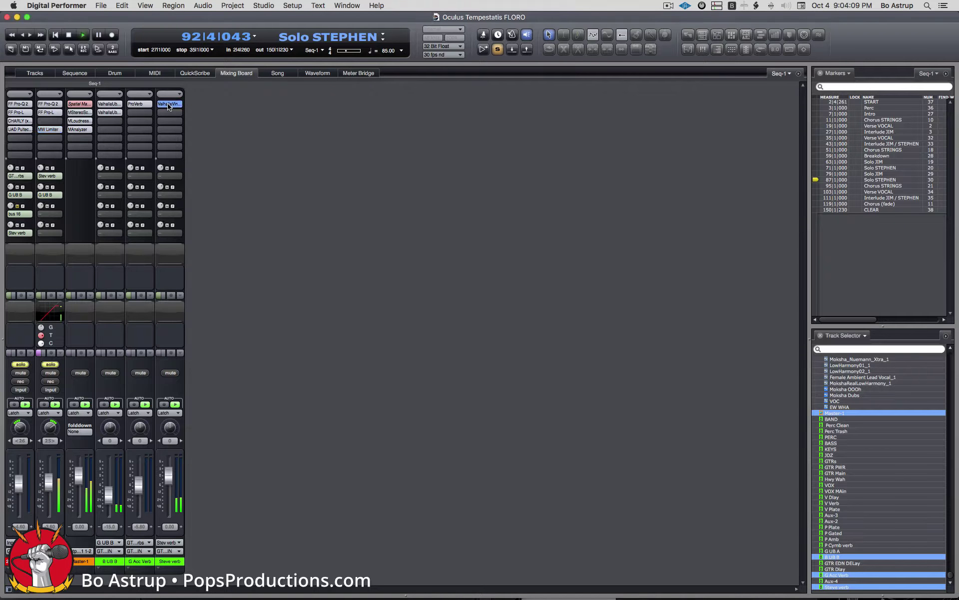
left_click(113, 104)
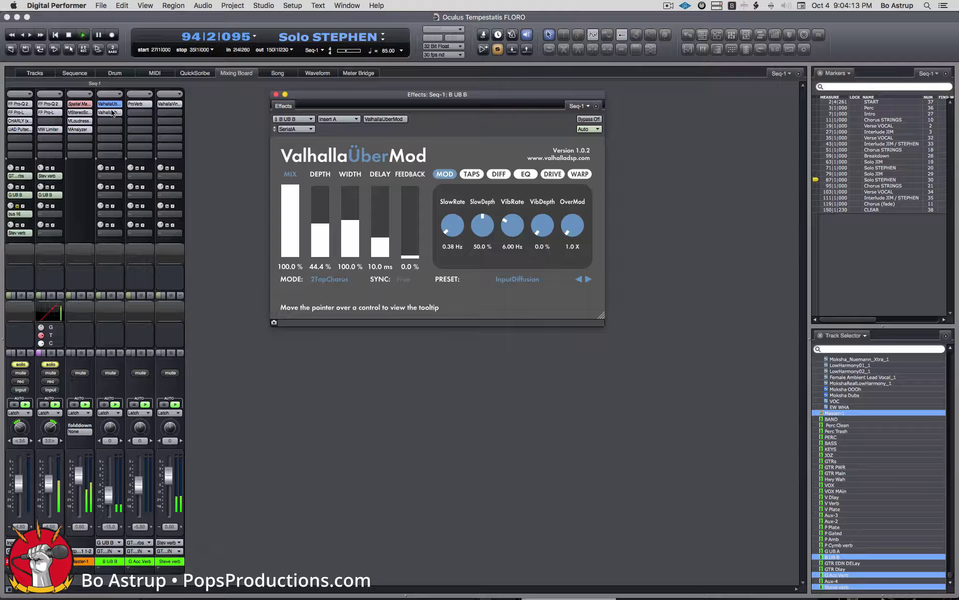
left_click(111, 113)
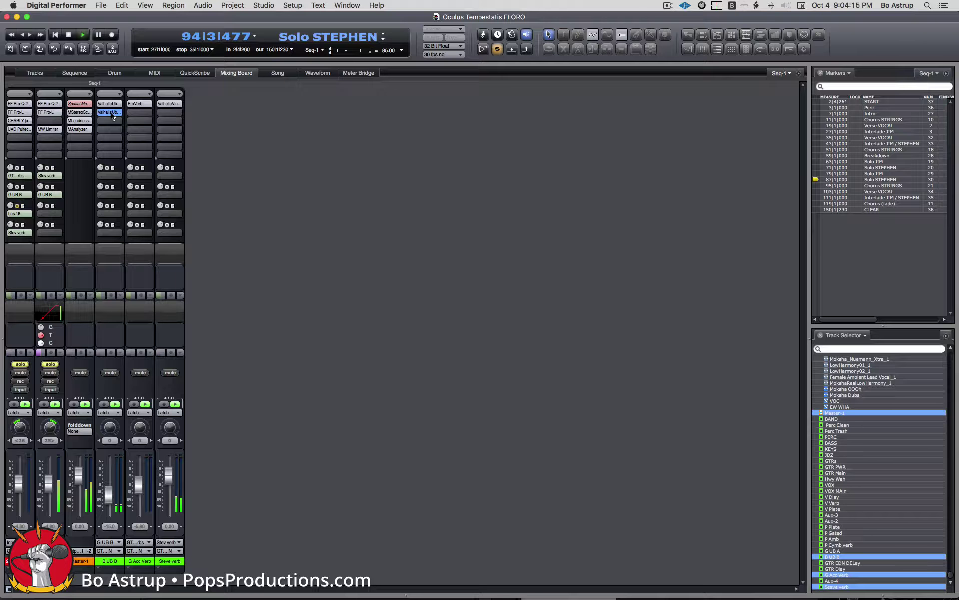
left_click(112, 115)
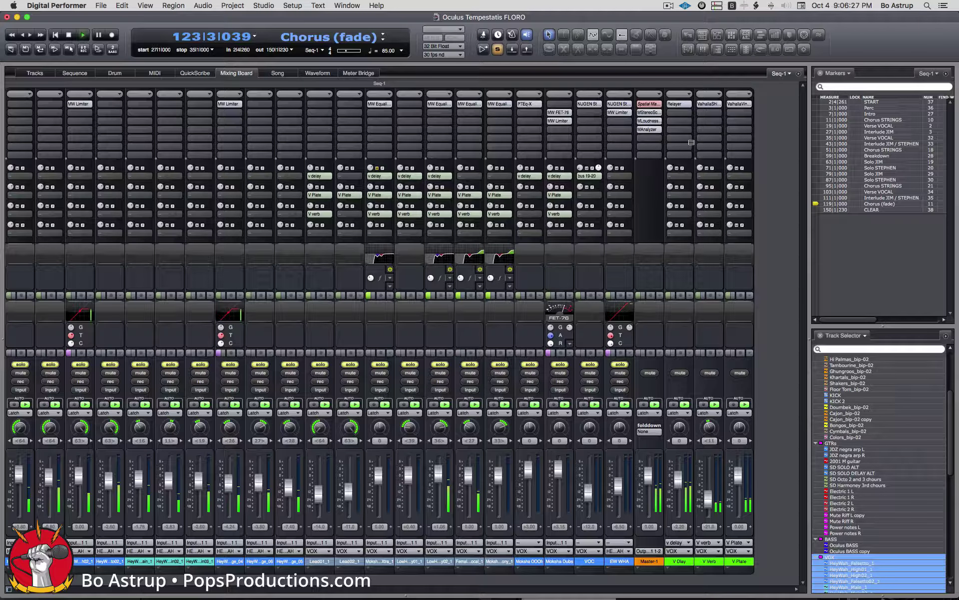
- Inspect the MasterWorks EQ curve on the Female Ambient Lead Vocal_1 track during the fade chorus, and close its window
left_click(468, 104)
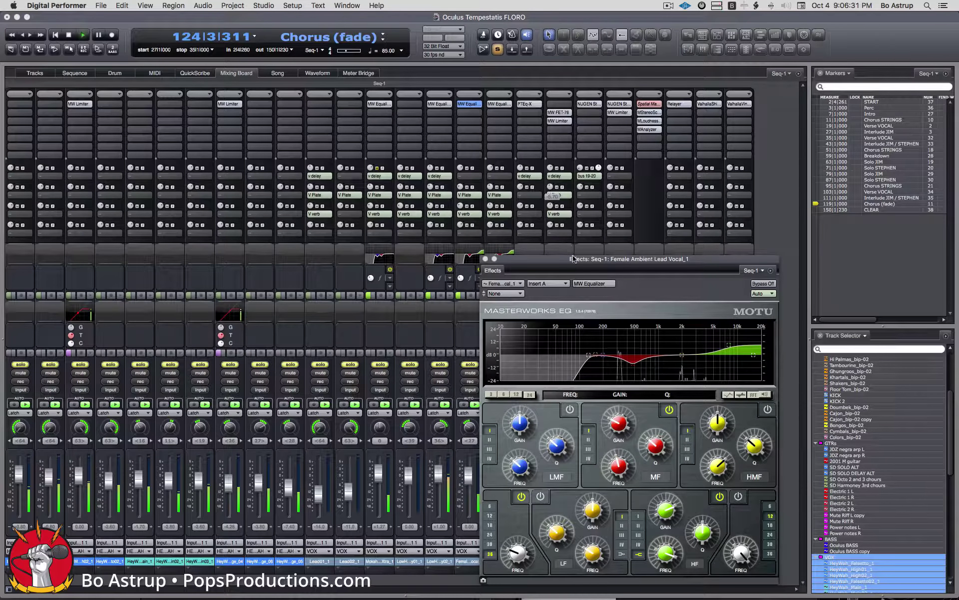
left_click_drag(573, 260, 376, 90)
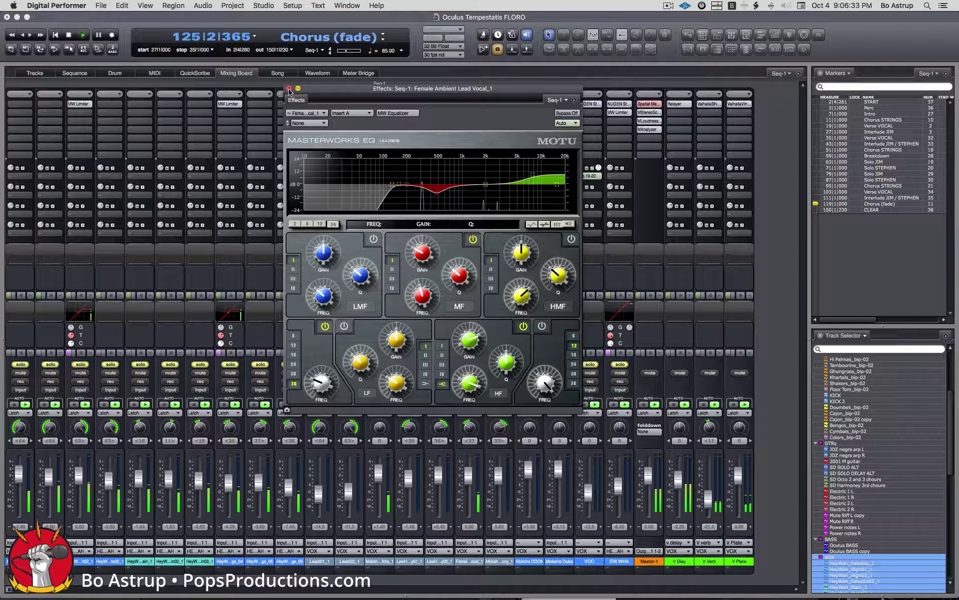
left_click(289, 88)
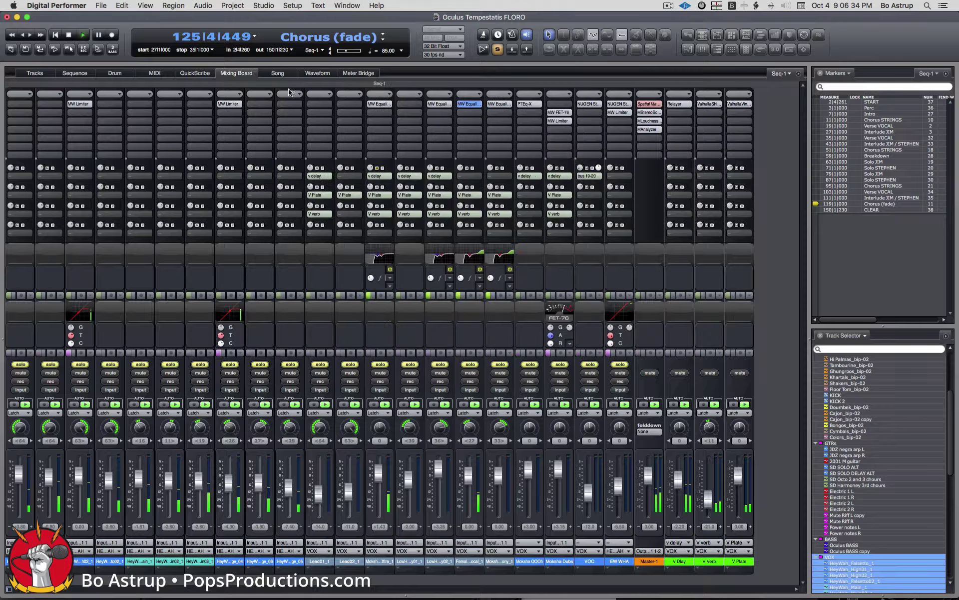
- Inspect the PTEq-X on Moksha OOOh and the MasterWorks FET-76 on Moksha Dubs, closing each window
left_click(531, 103)
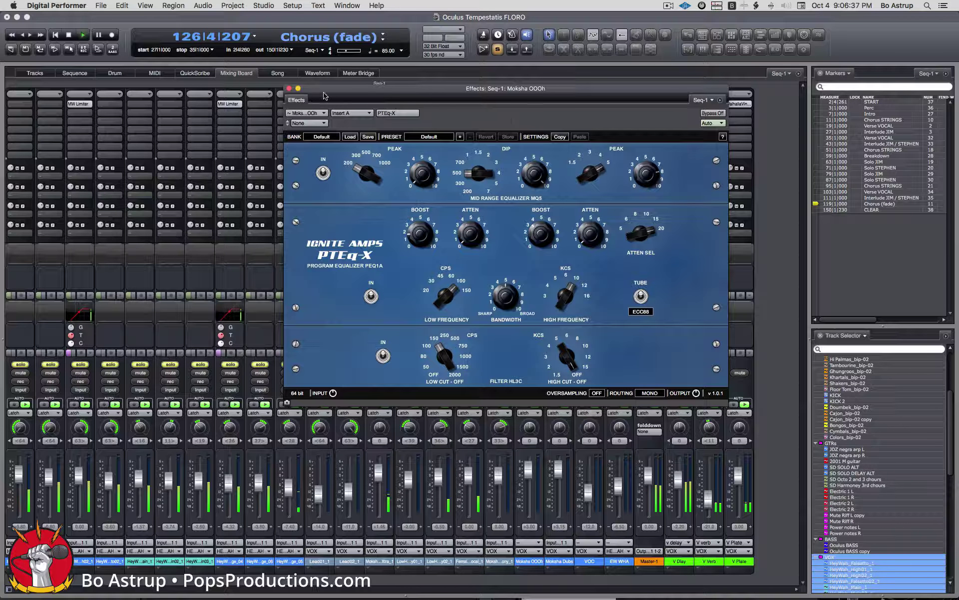
left_click(288, 88)
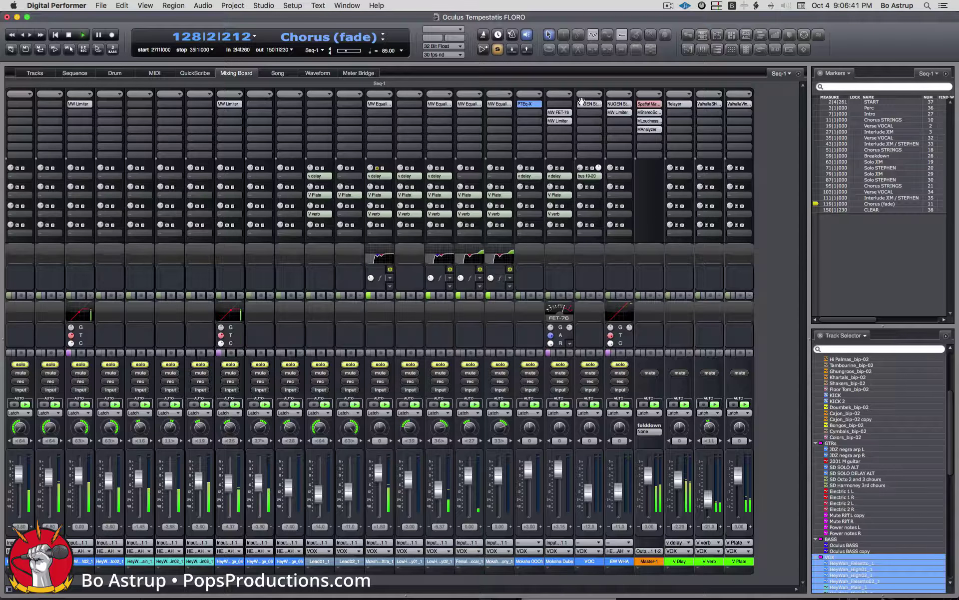
left_click(559, 114)
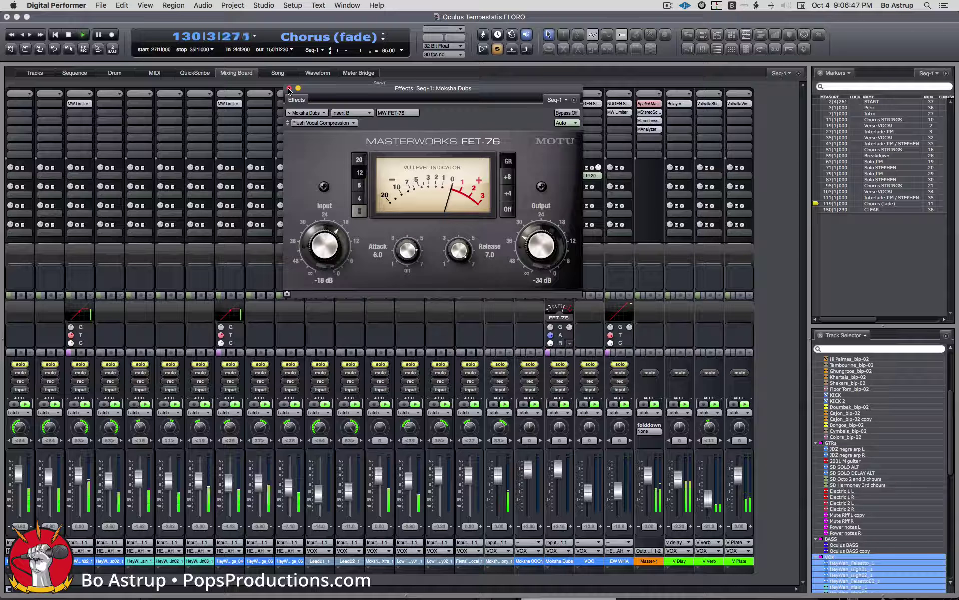
left_click(289, 89)
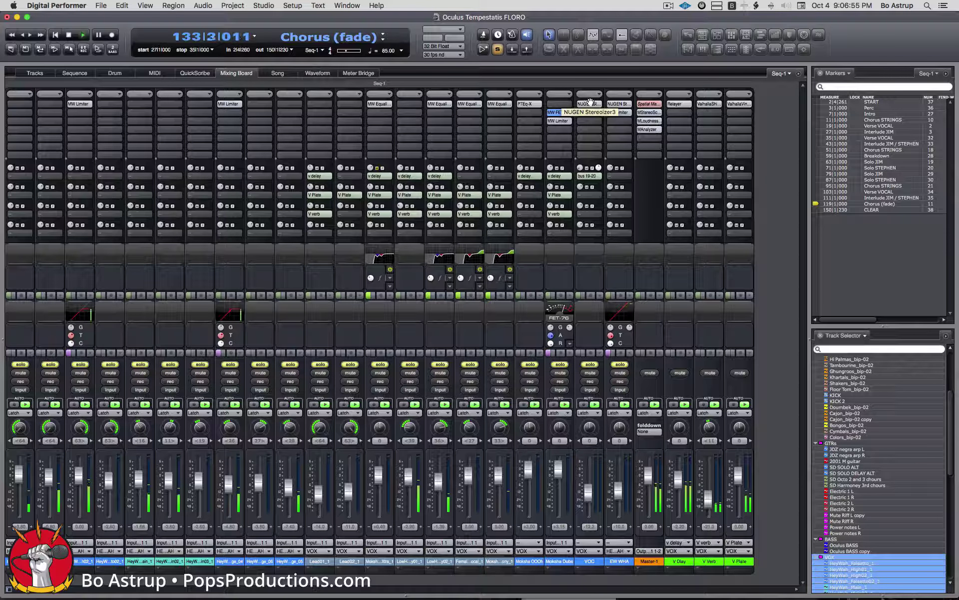
- Inspect the Gain and Pan editors of the Relayer delay on the V Dlay aux, and close its window
left_click(684, 104)
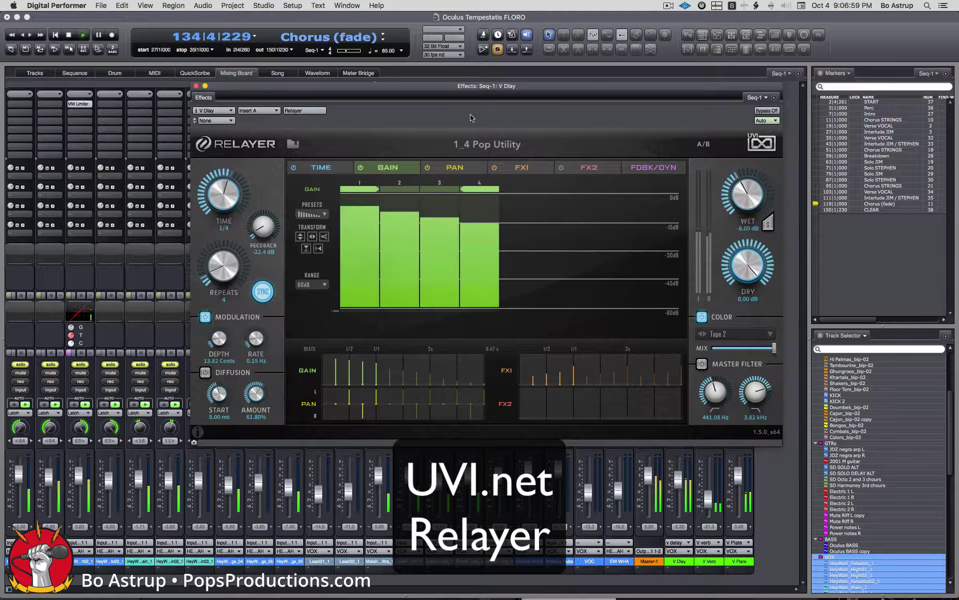
left_click(454, 167)
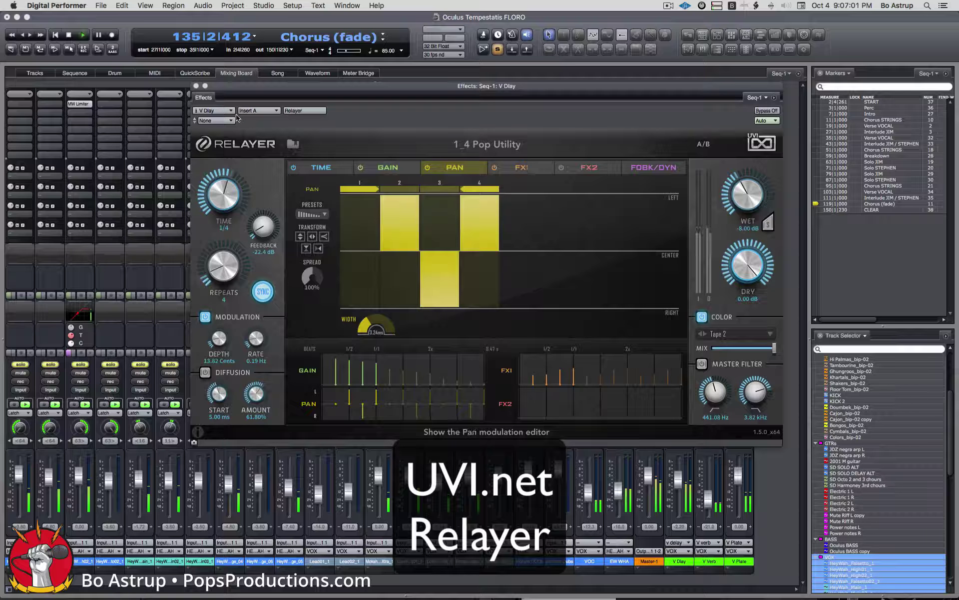
left_click(196, 86)
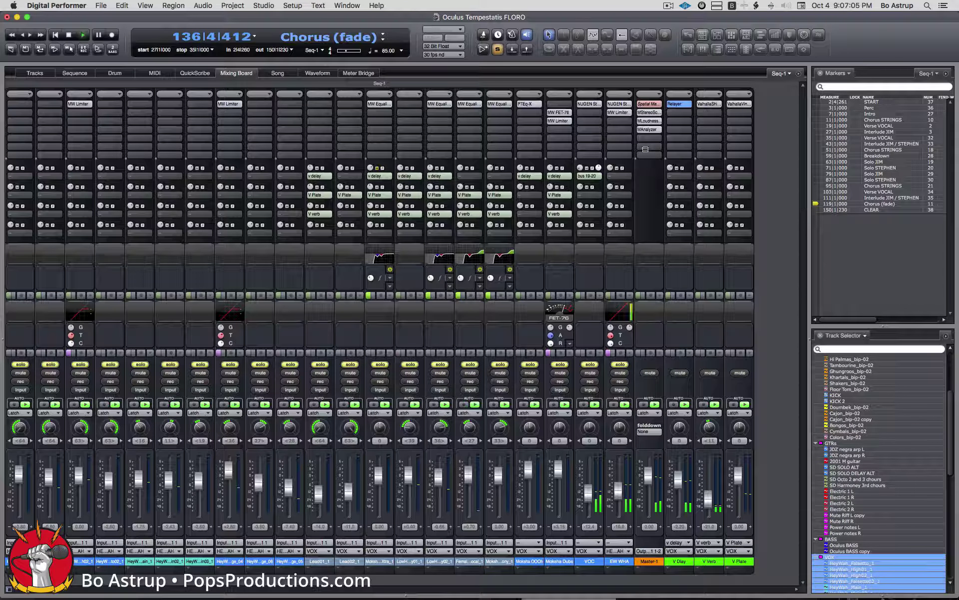
- Inspect the NUGEN Stereoizer on VOC and EW WHA, ValhallaShimmer on V Verb and ValhallaVintageVerb on V Plate
left_click(586, 104)
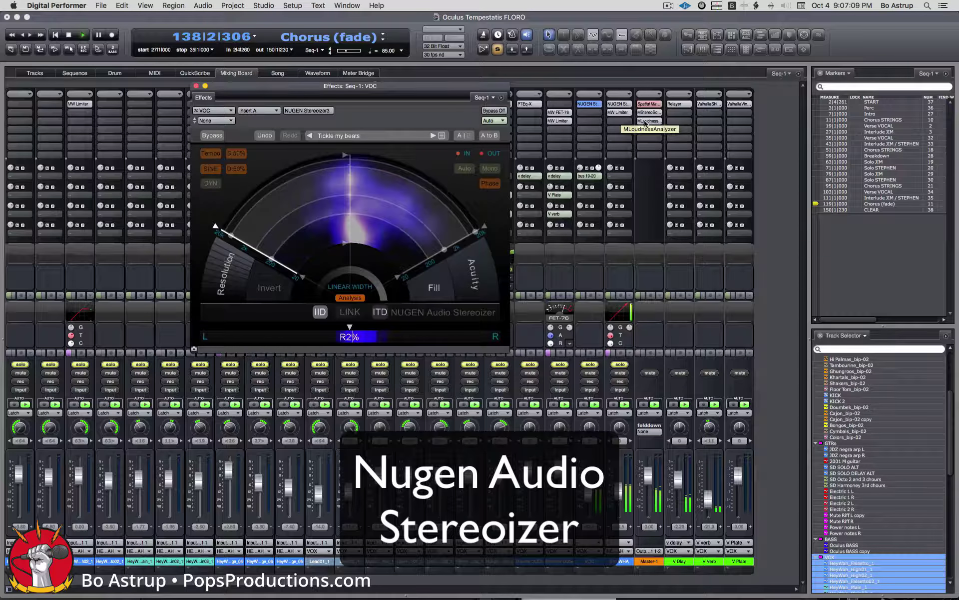
left_click(618, 105)
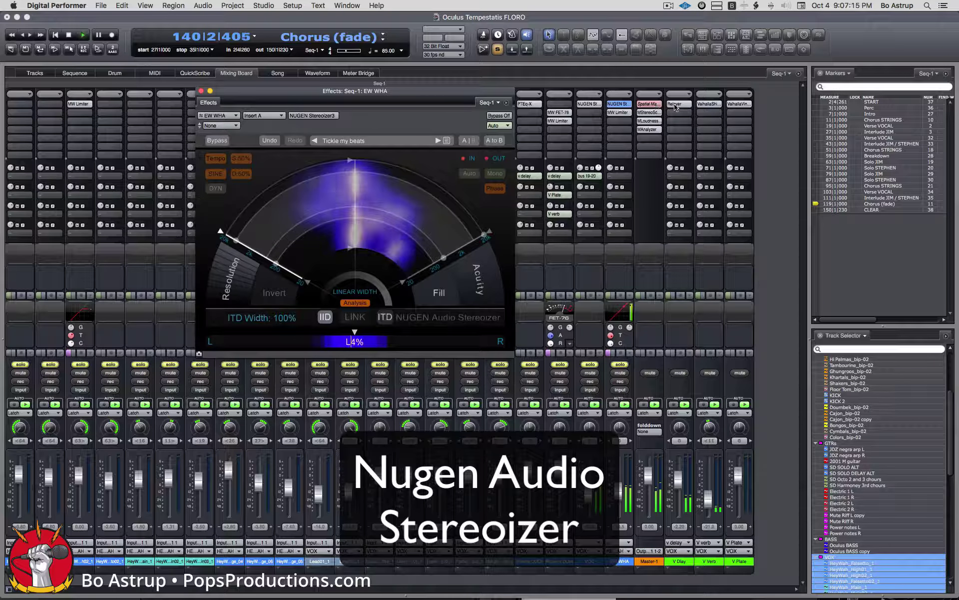
left_click(704, 104)
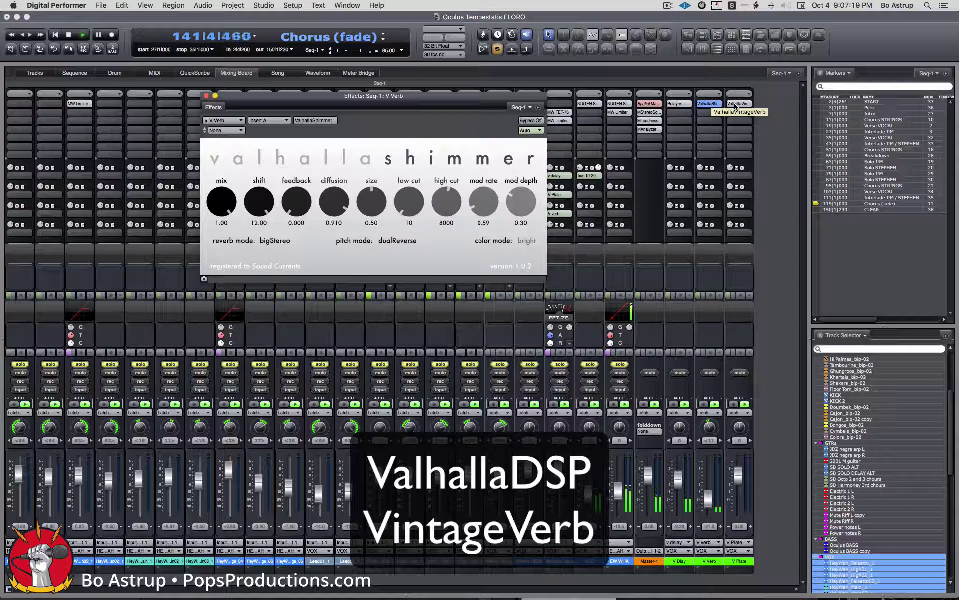
left_click(735, 105)
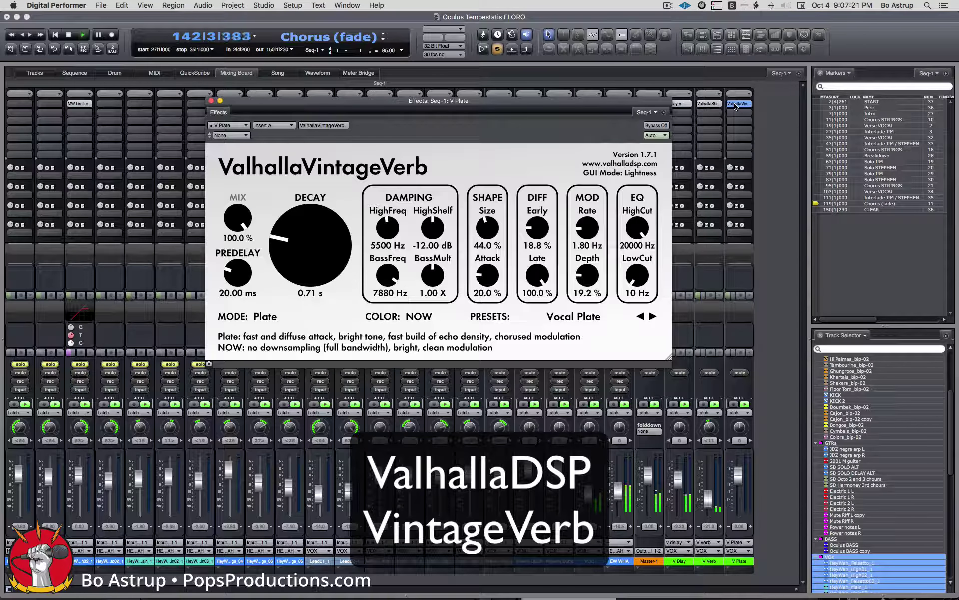
- Recheck the Pan editor of the V Dlay Relayer, close it and display the EW WHA track's Stereoizer again
left_click(681, 104)
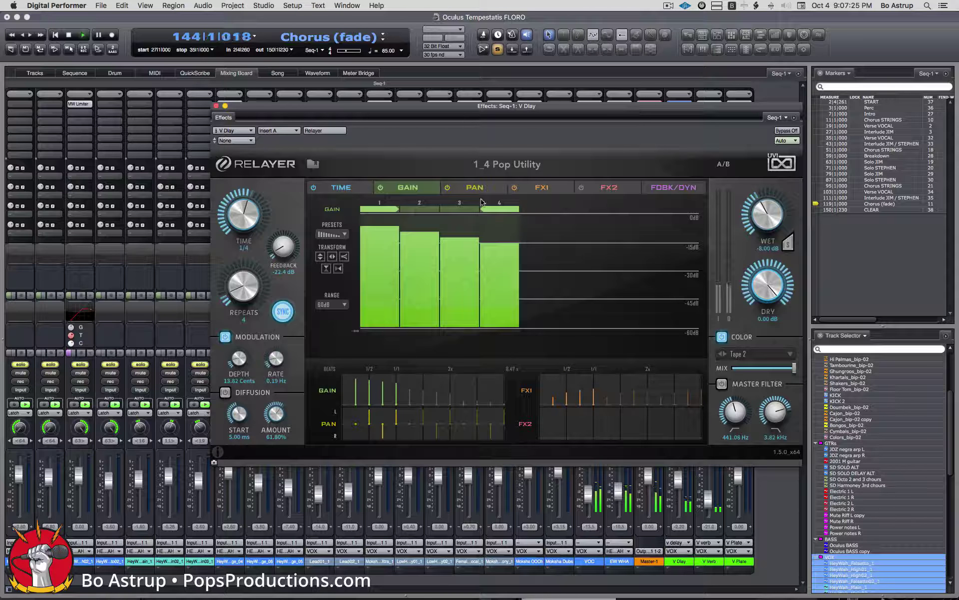
left_click(474, 187)
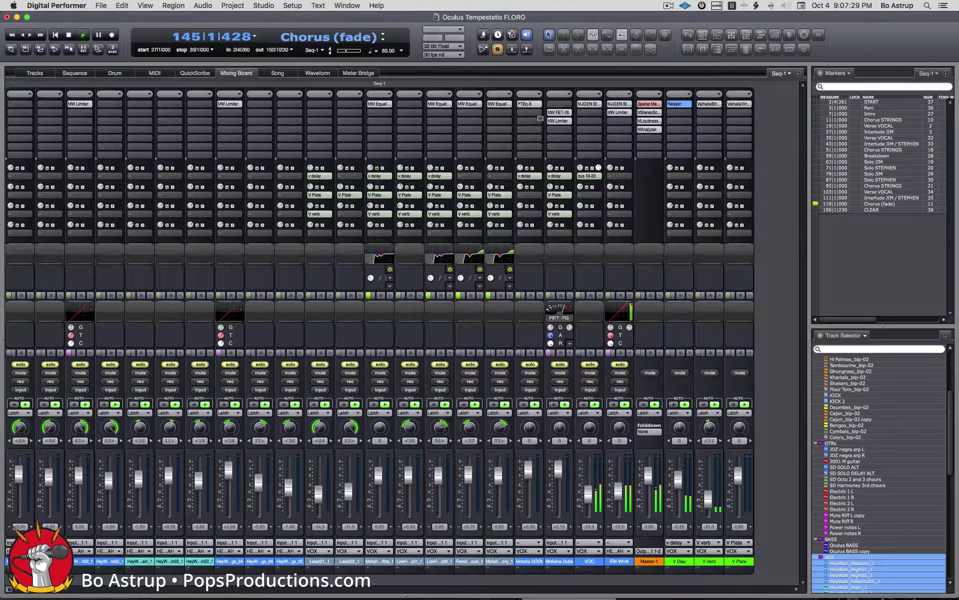
left_click(216, 106)
left_click(611, 105)
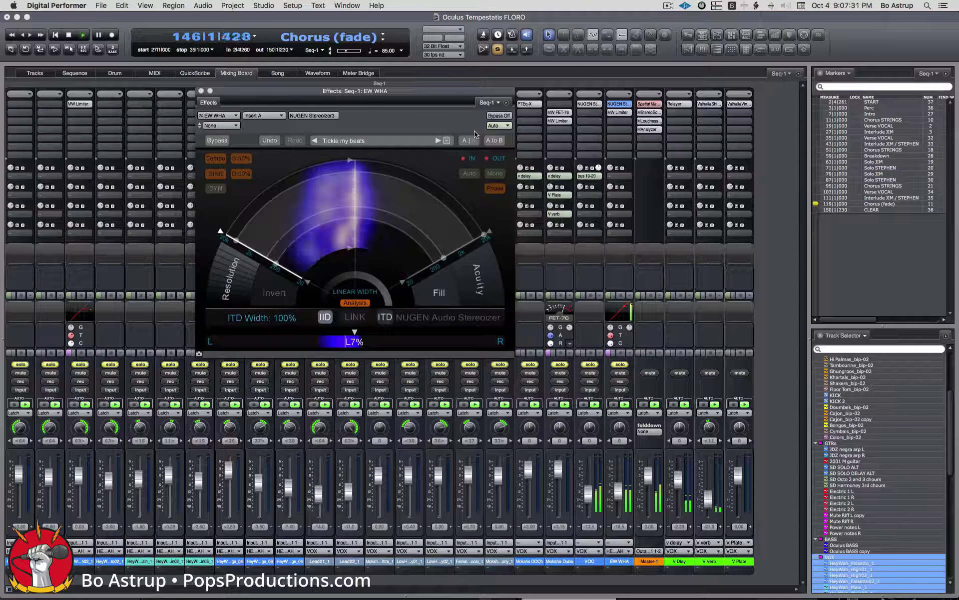